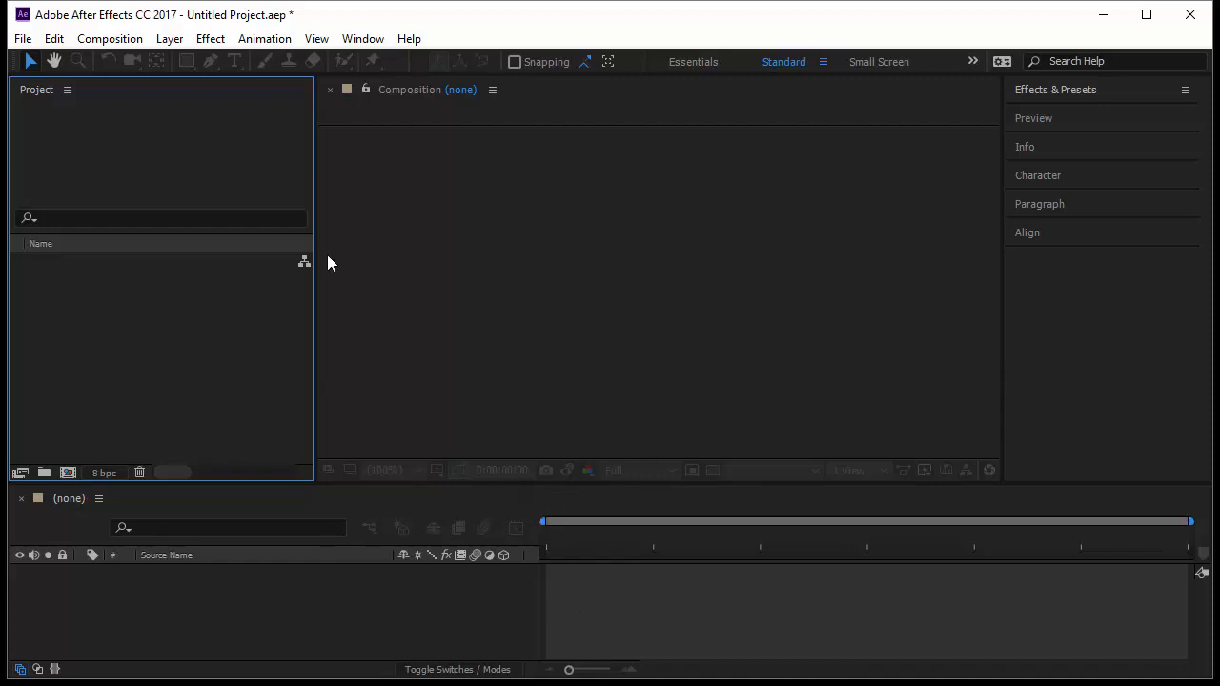
click(23, 39)
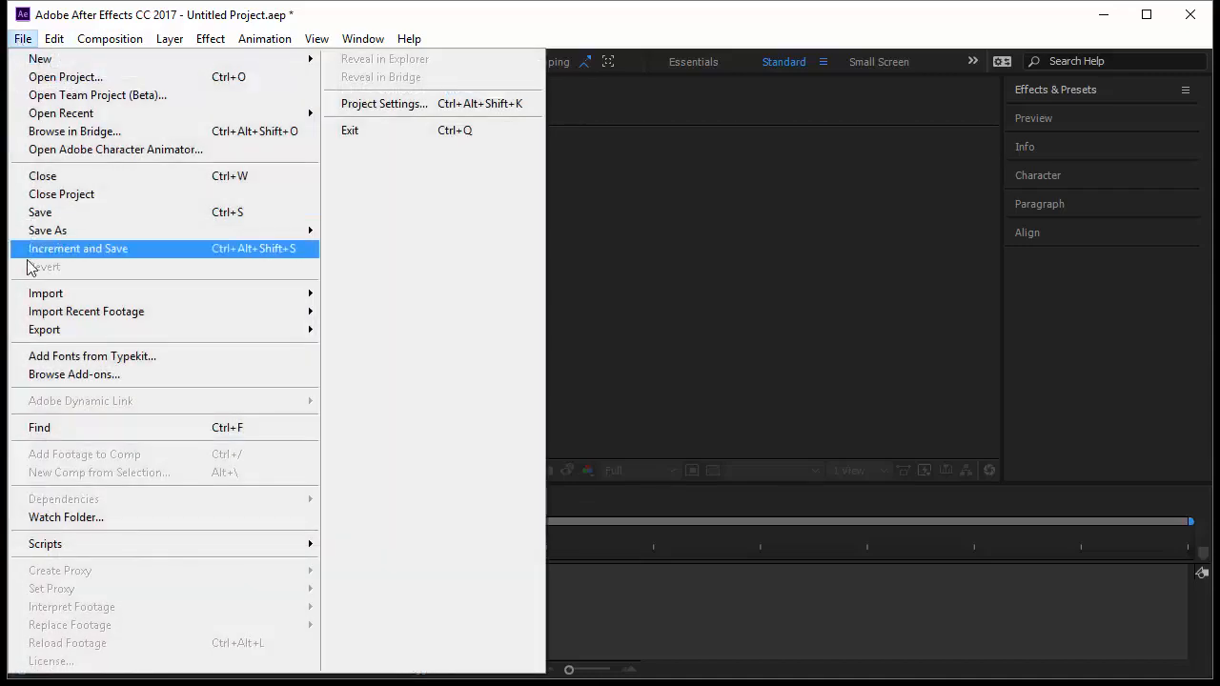
mouse_move(34, 293)
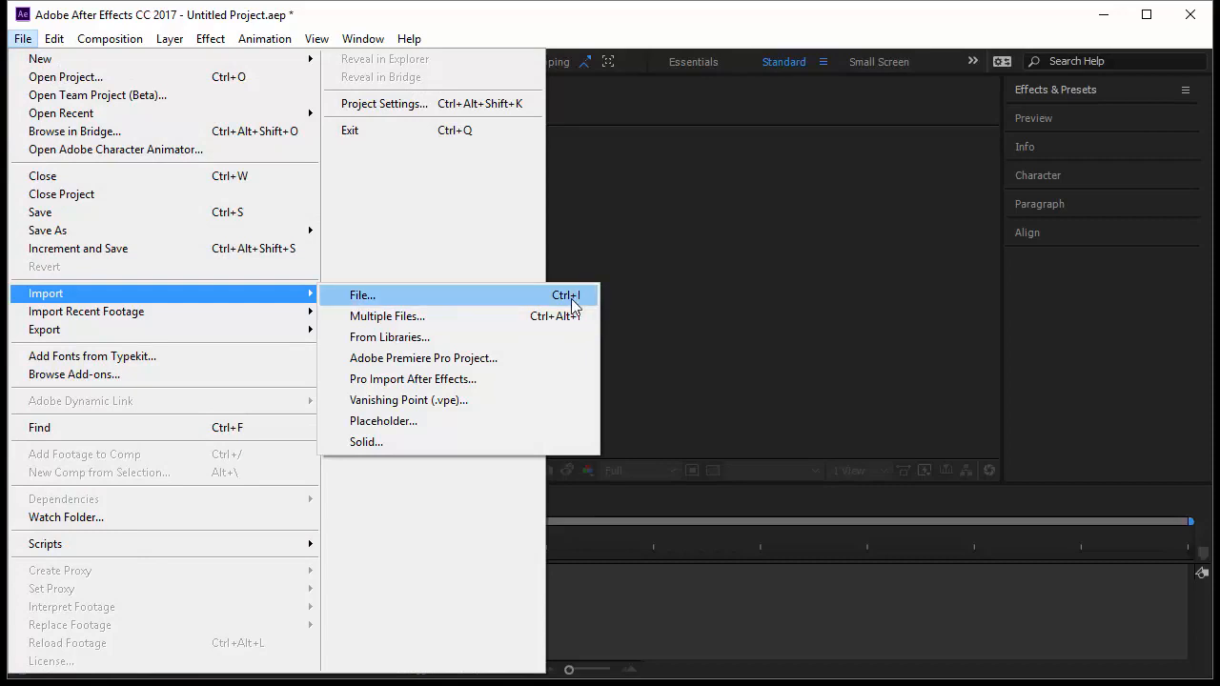
click(665, 300)
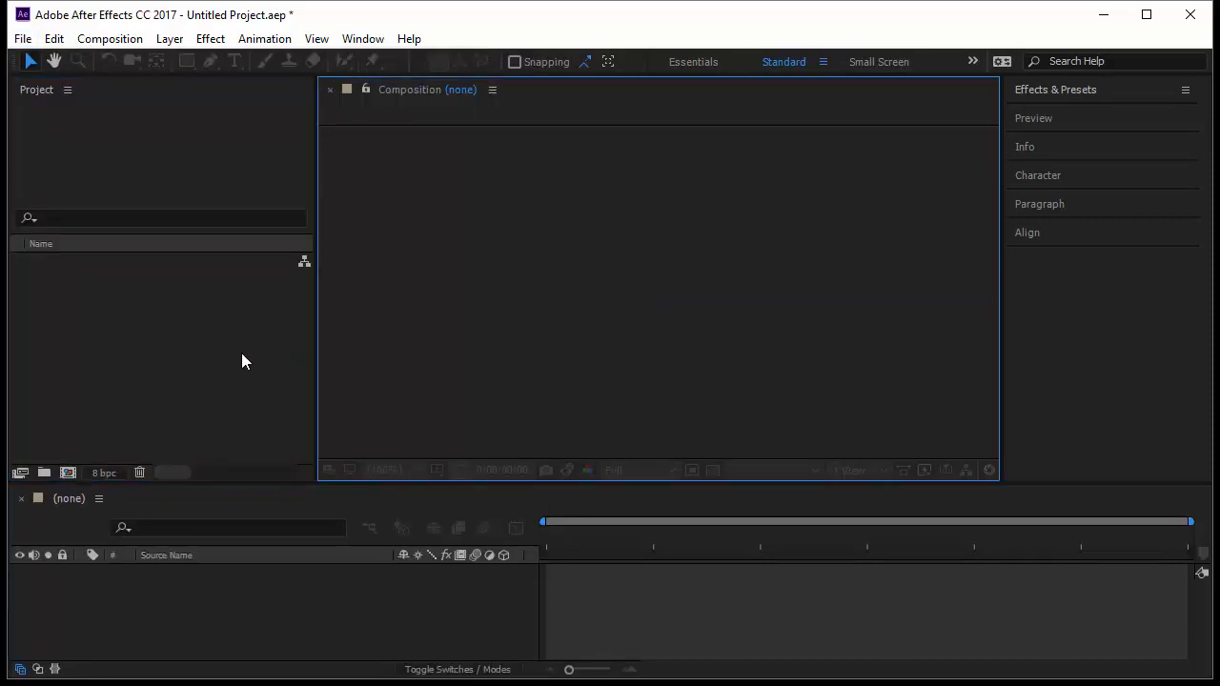
Import AB-BG-Solid and AB-BG-Tans together from the AngryBirds Assets folder into the project as footage.
click(211, 354)
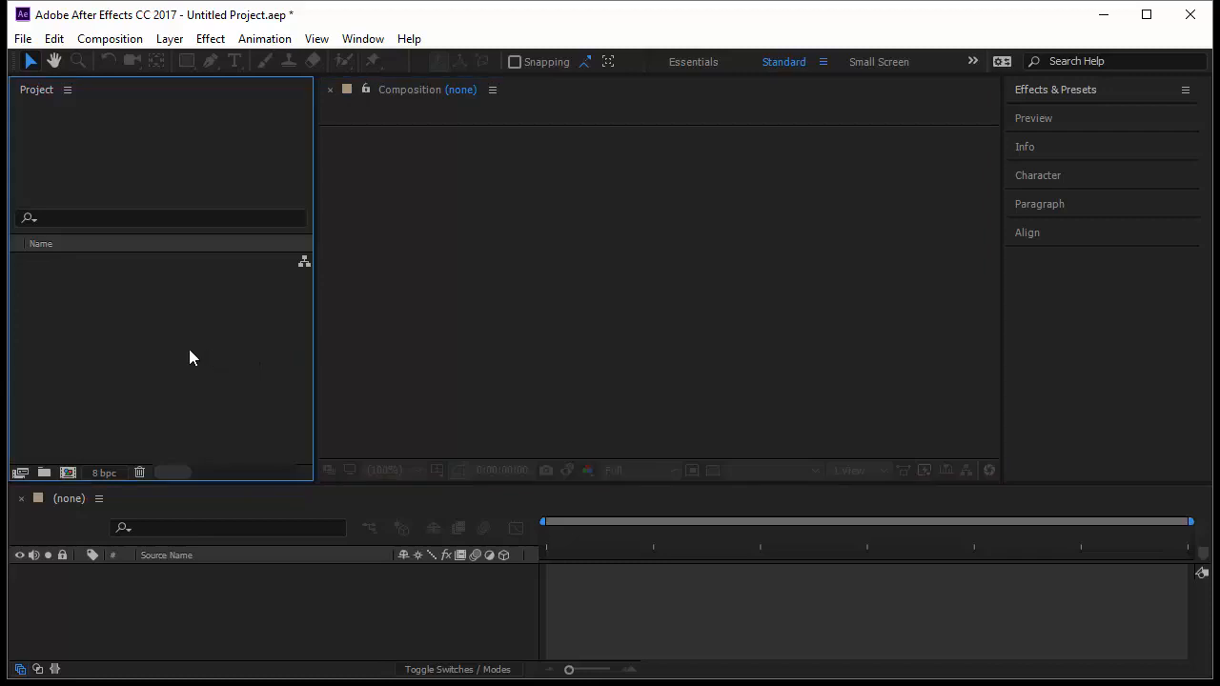
right_click(138, 324)
mouse_move(177, 421)
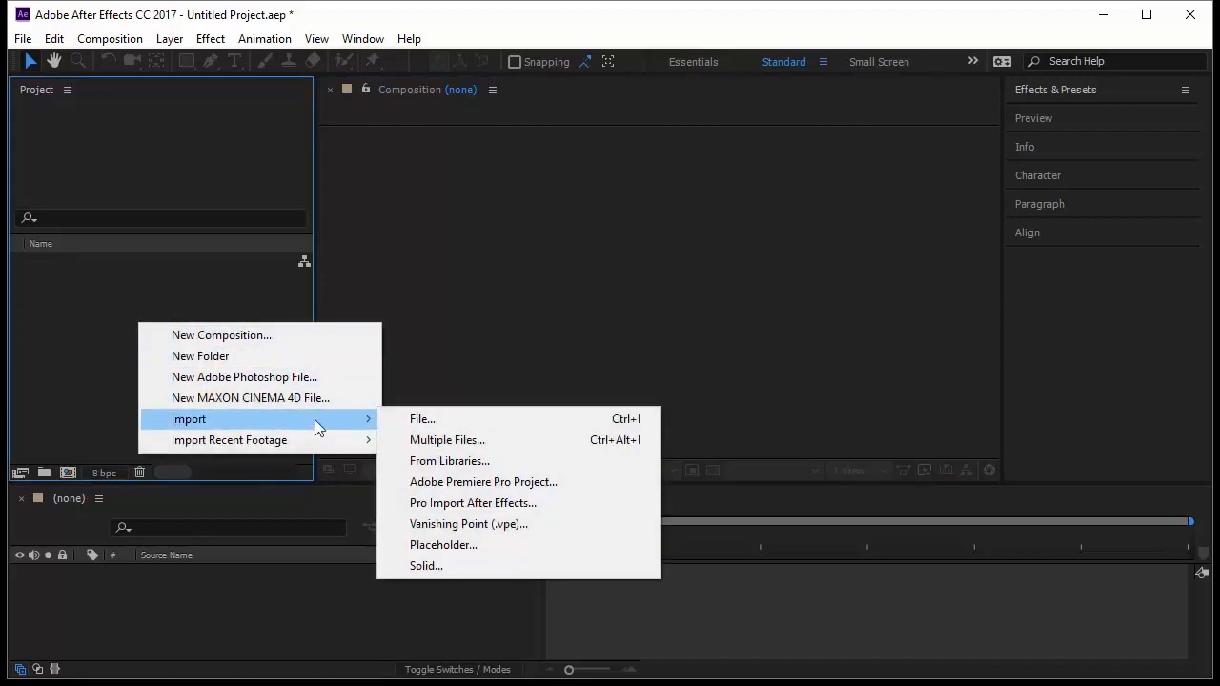
click(468, 440)
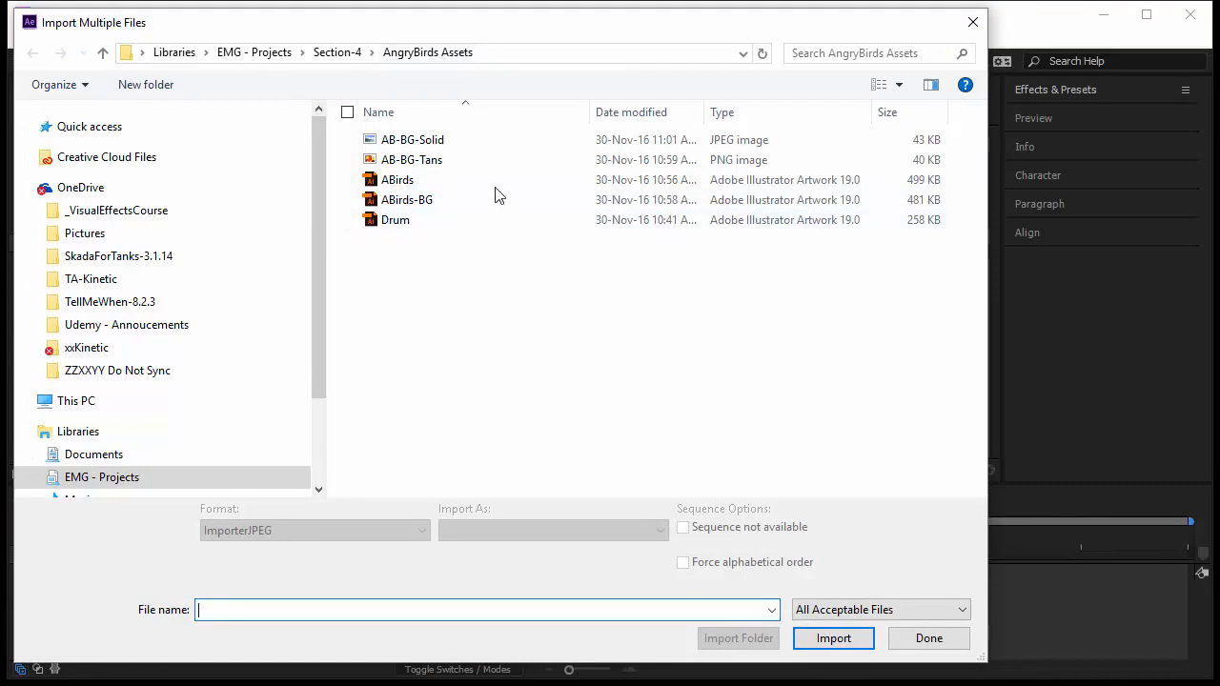
click(484, 145)
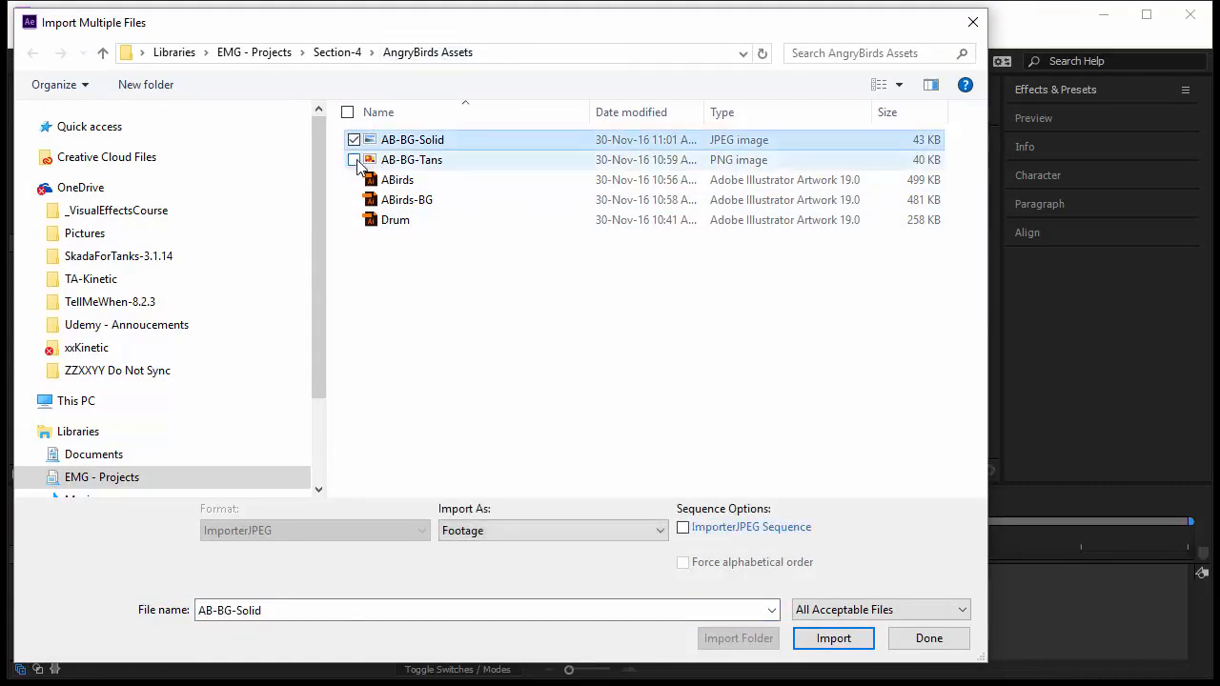
shift+click(486, 159)
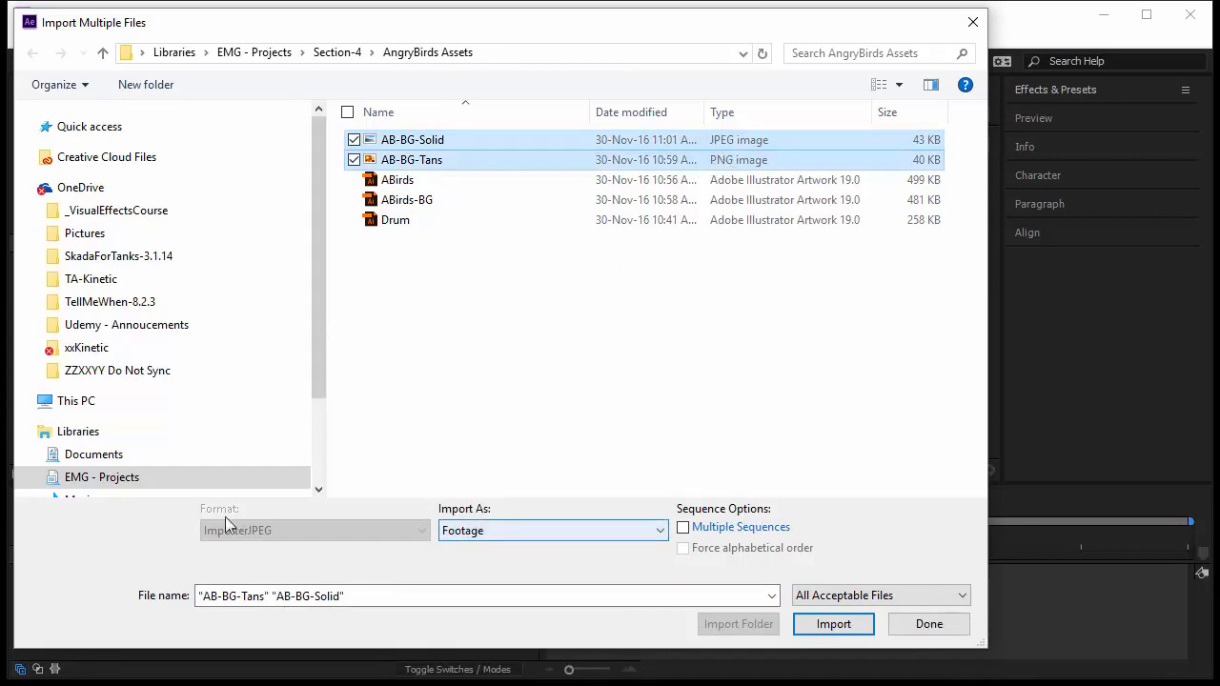
click(493, 533)
click(487, 552)
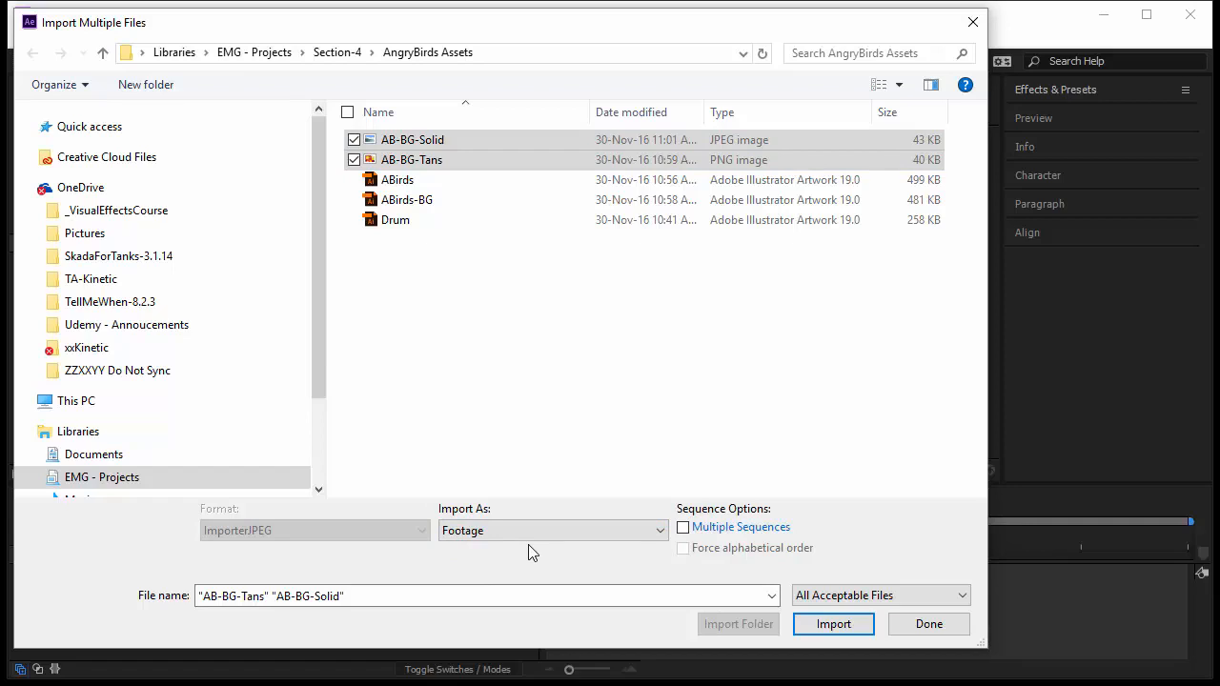
click(835, 625)
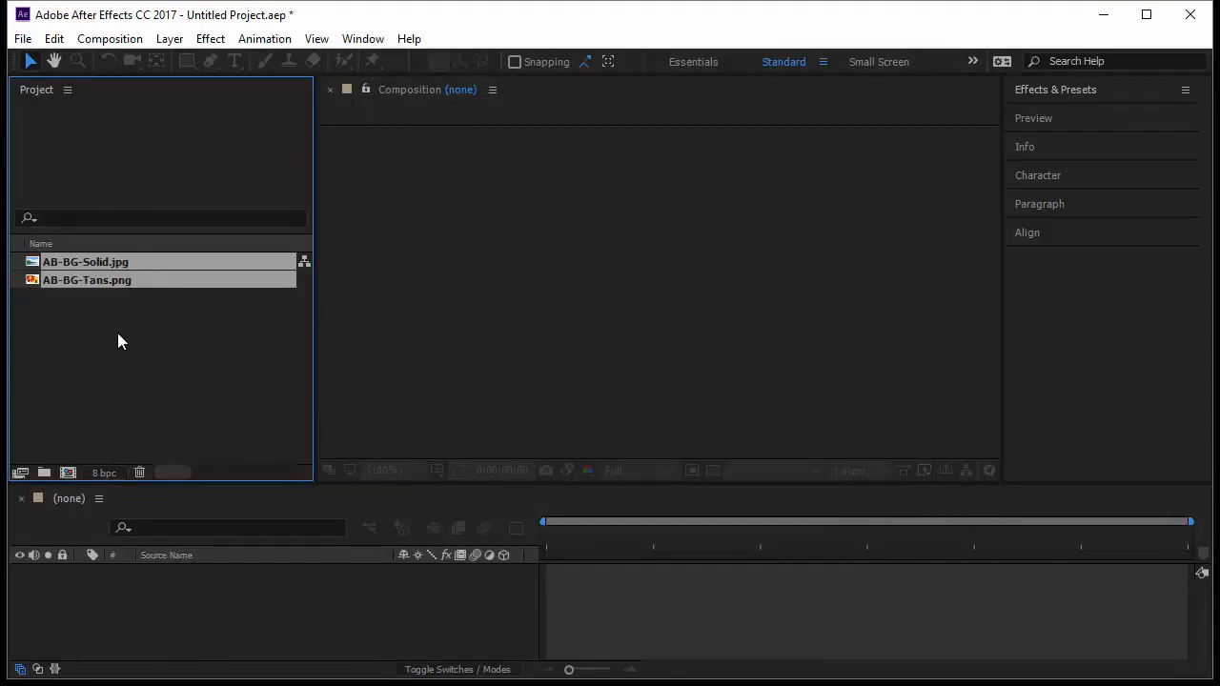
click(117, 332)
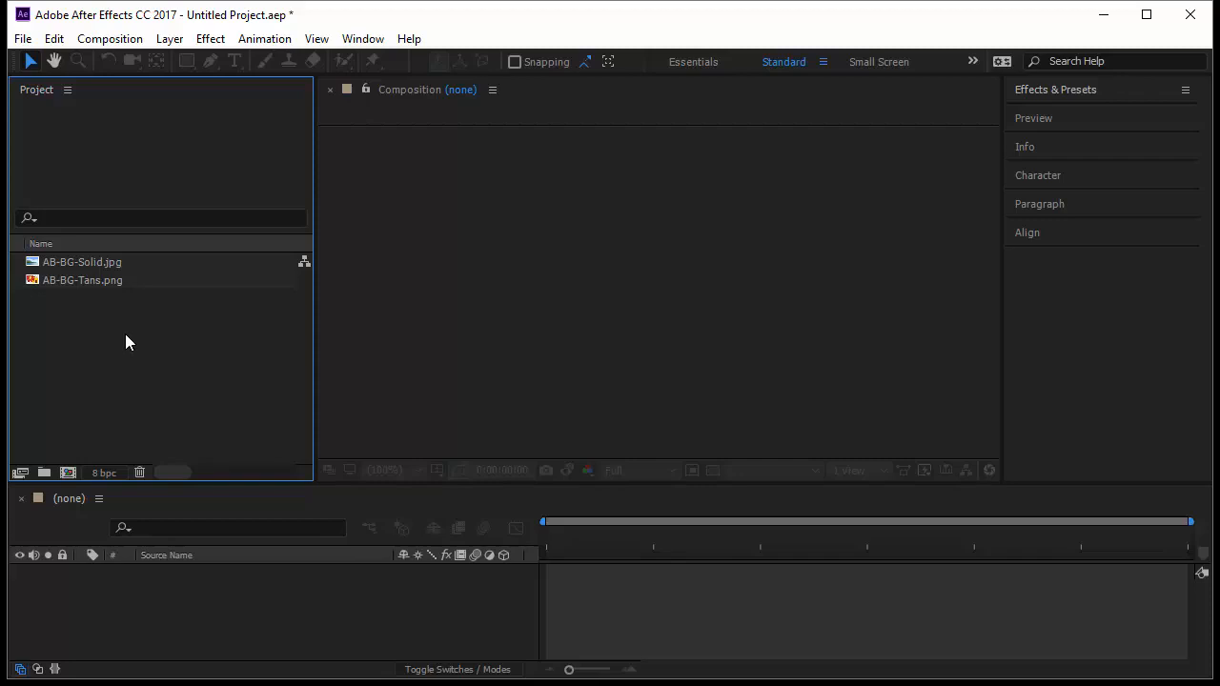
Create an empty project folder named Images.
click(45, 474)
text(Images)
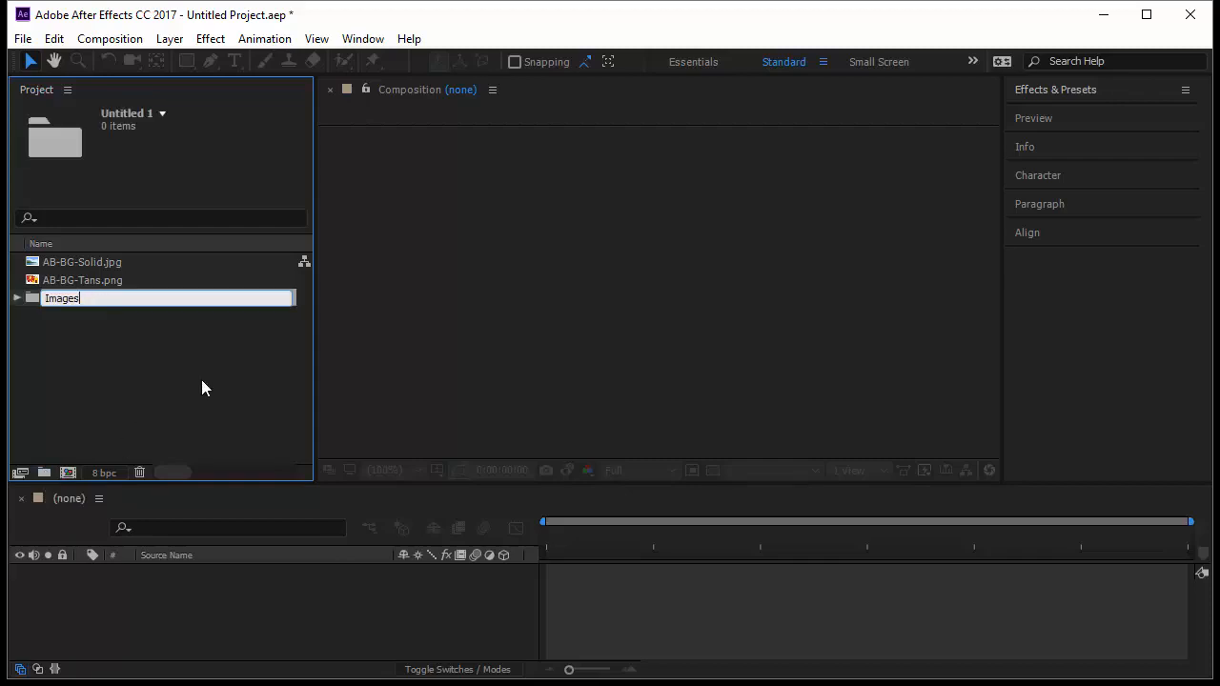
click(129, 365)
Look at the two imported images and delete the empty Images folder from the project.
click(98, 263)
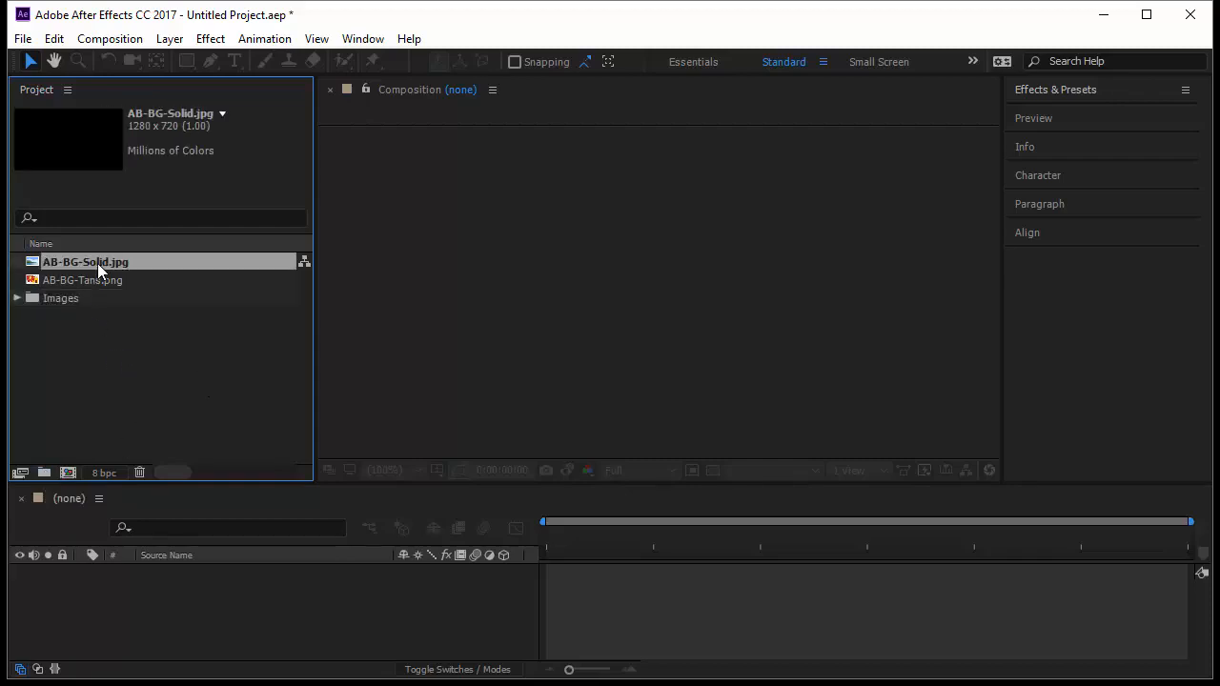
click(97, 280)
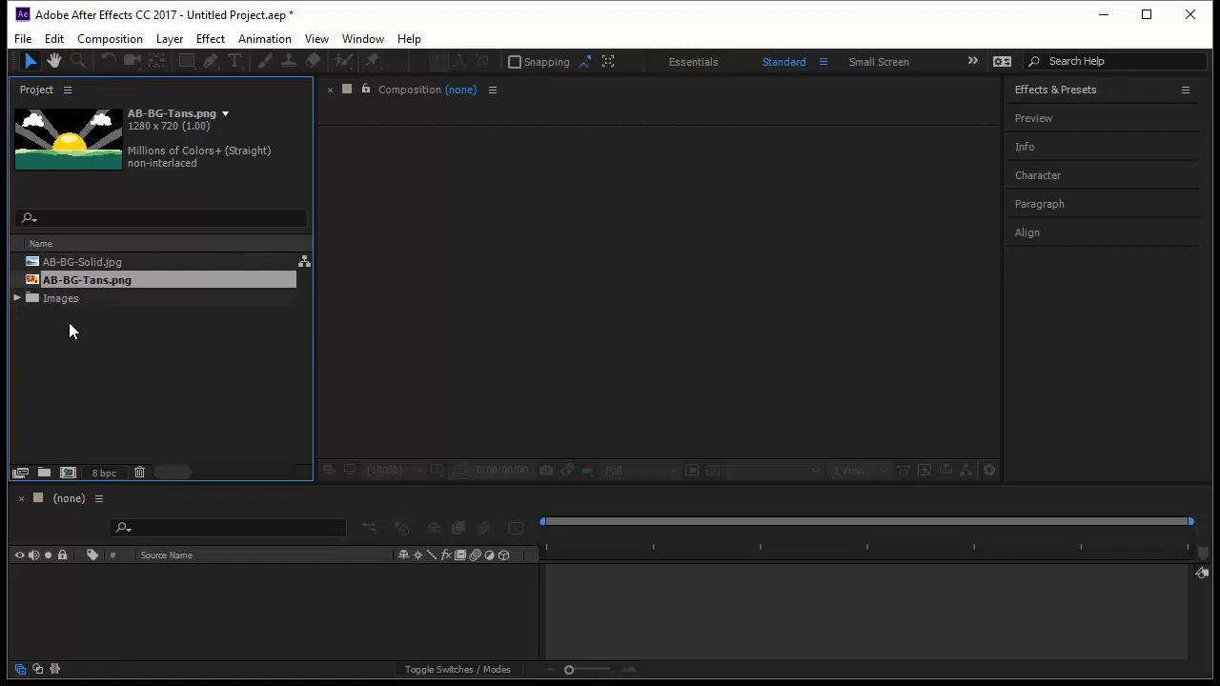
click(68, 302)
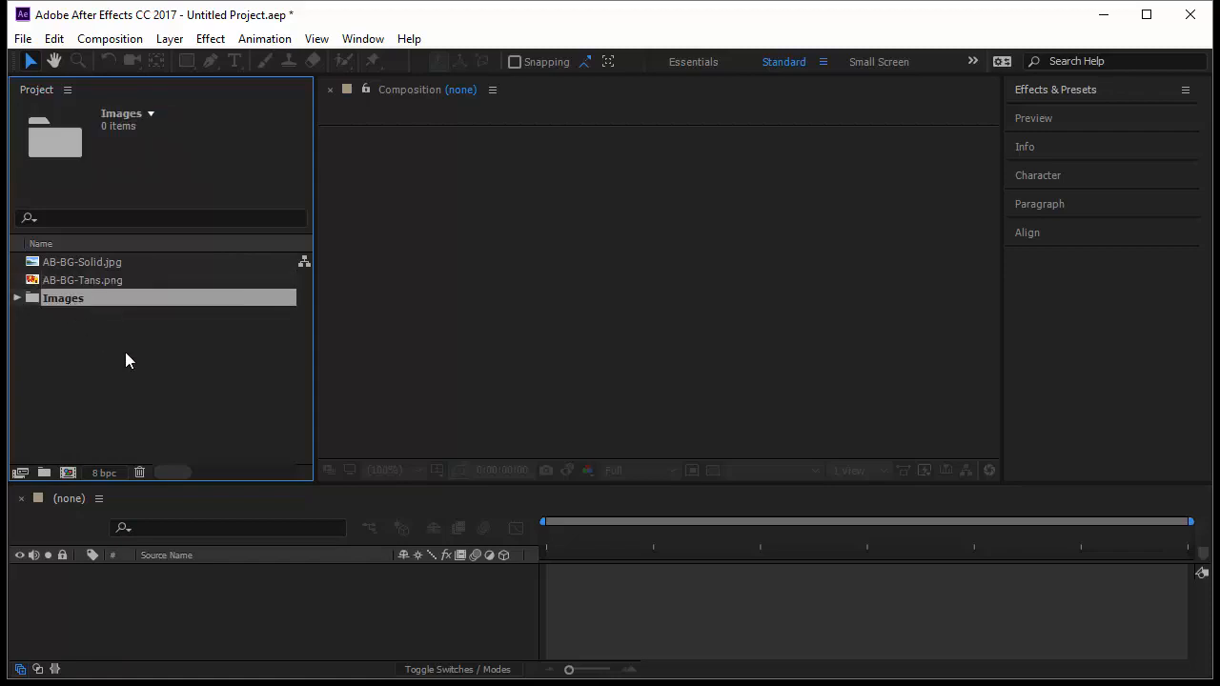
key(Delete)
Group both imported images directly into a new project folder named Images and expand it.
drag(94, 309, 45, 474)
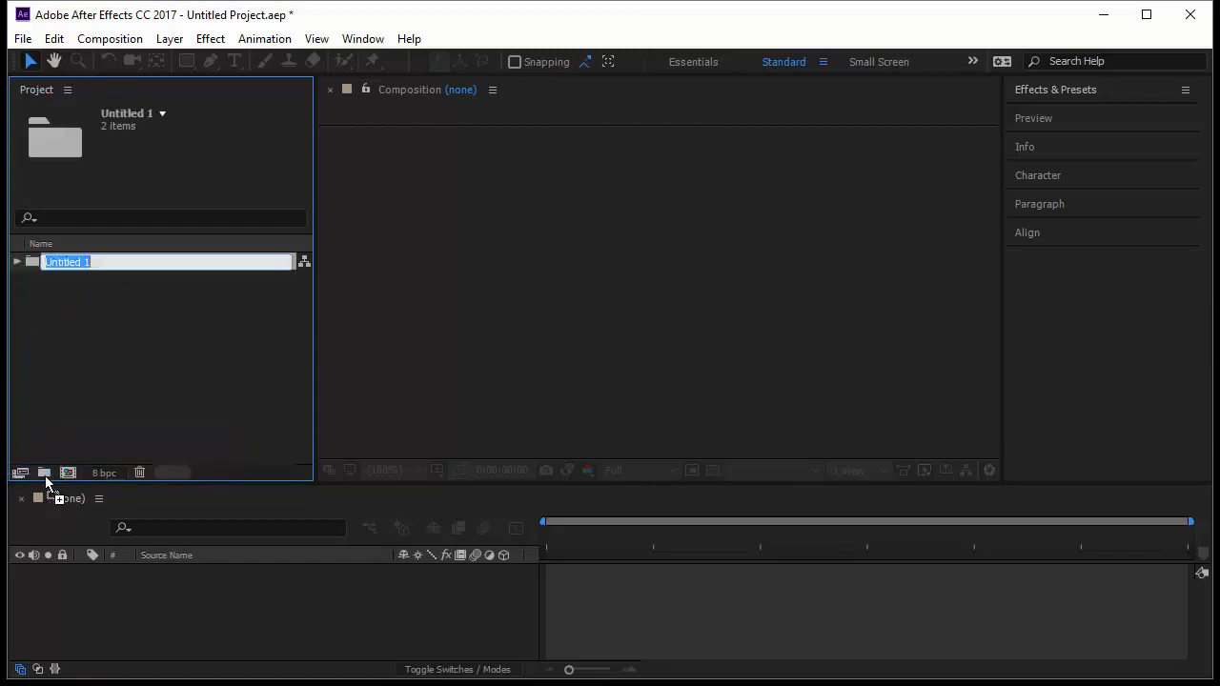
text(Images)
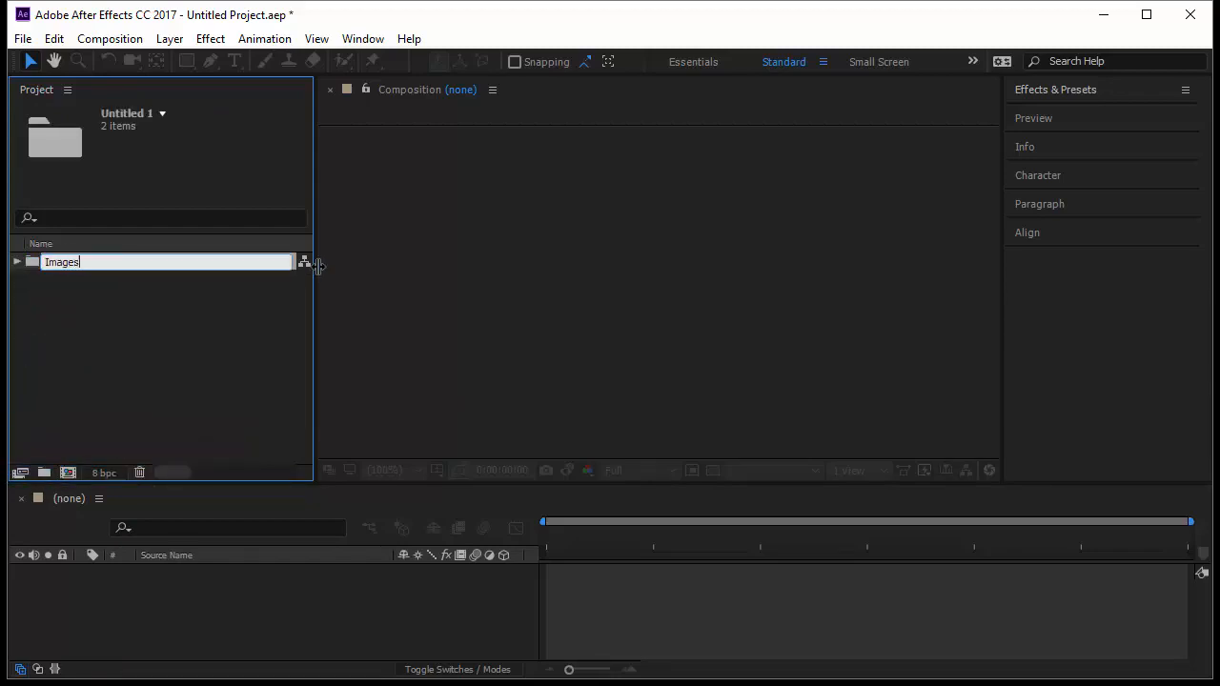
key(Return)
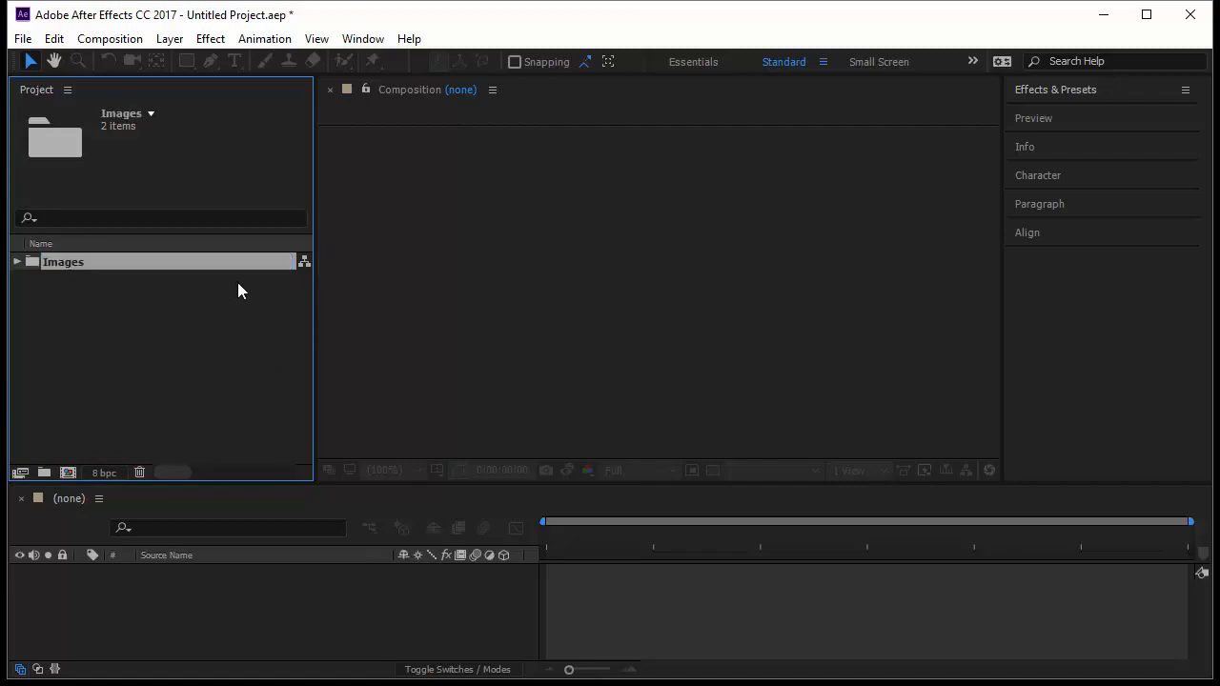
click(17, 262)
click(85, 316)
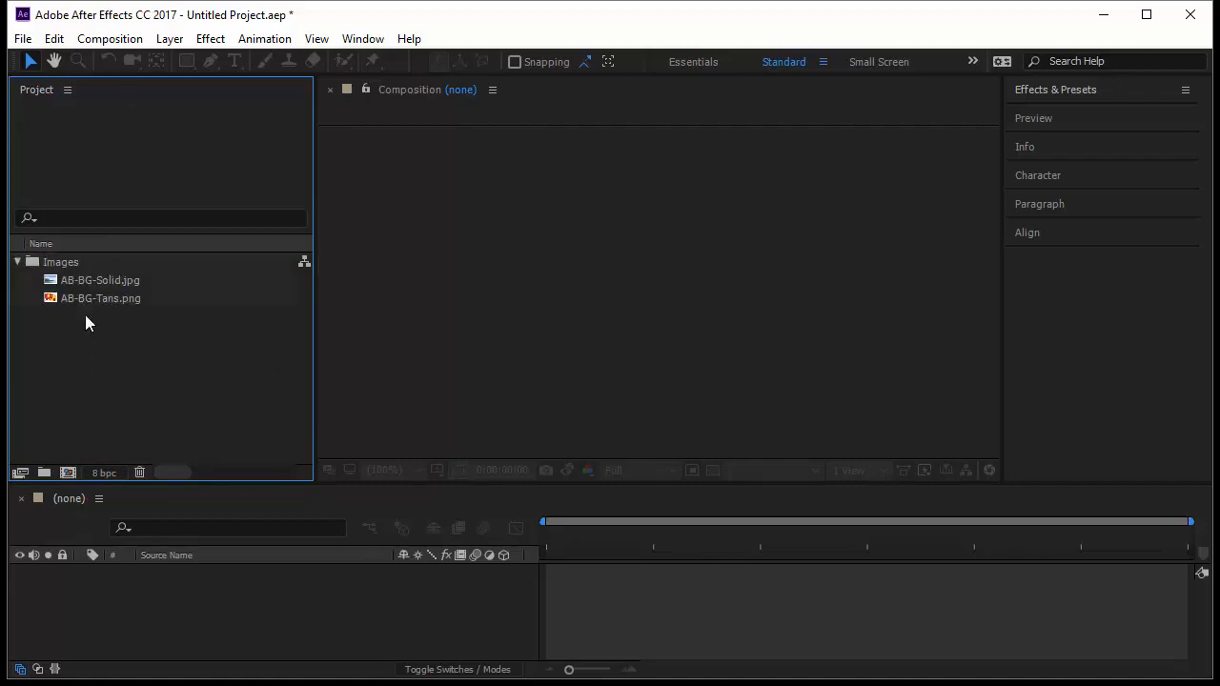
Examine the thumbnail, image details and composition usage of AB-BG-Solid.jpg and AB-BG-Tans.png.
click(128, 282)
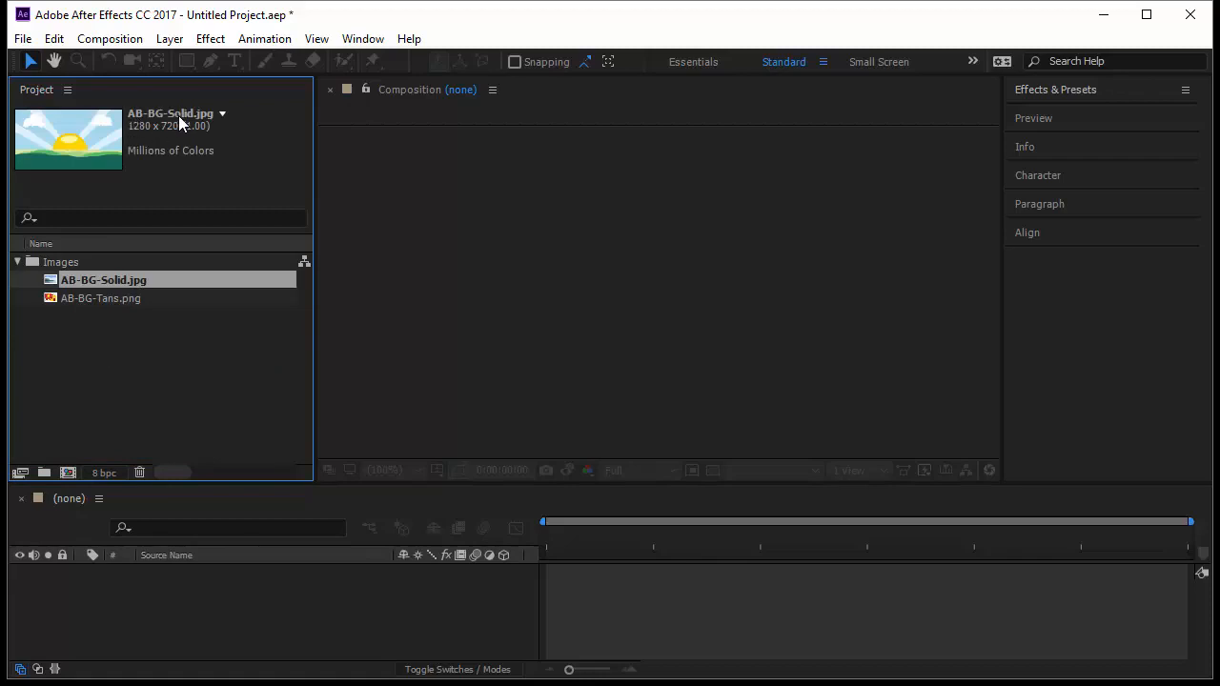
click(222, 114)
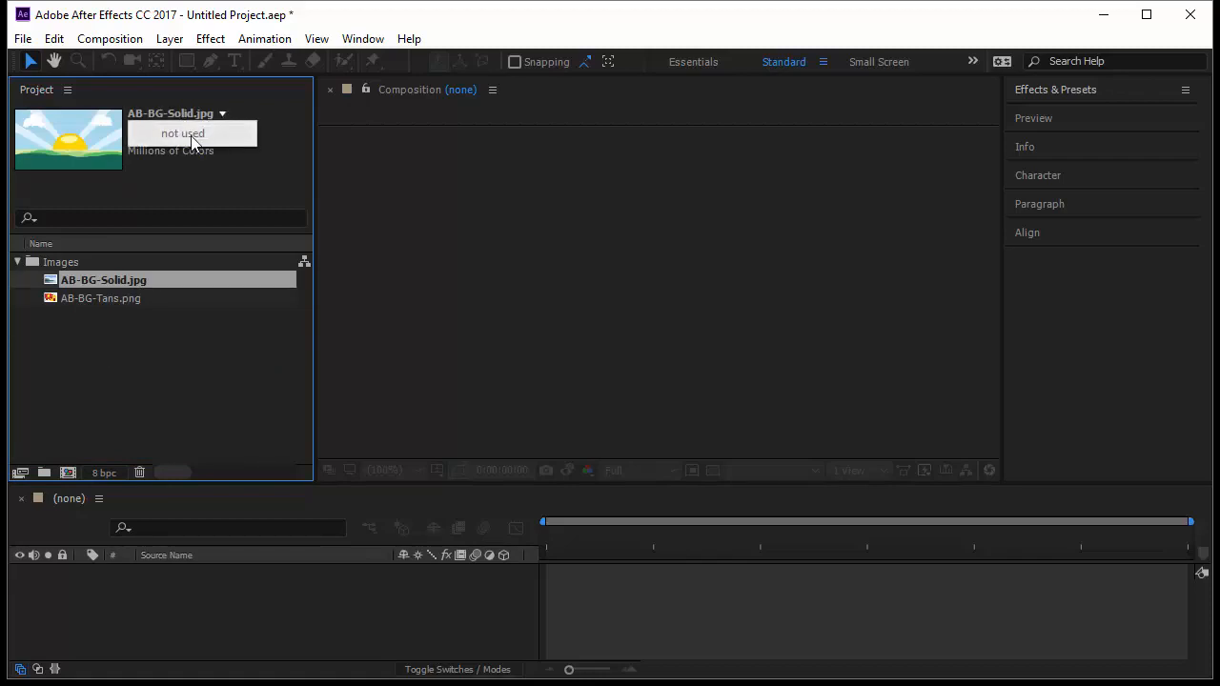
click(238, 179)
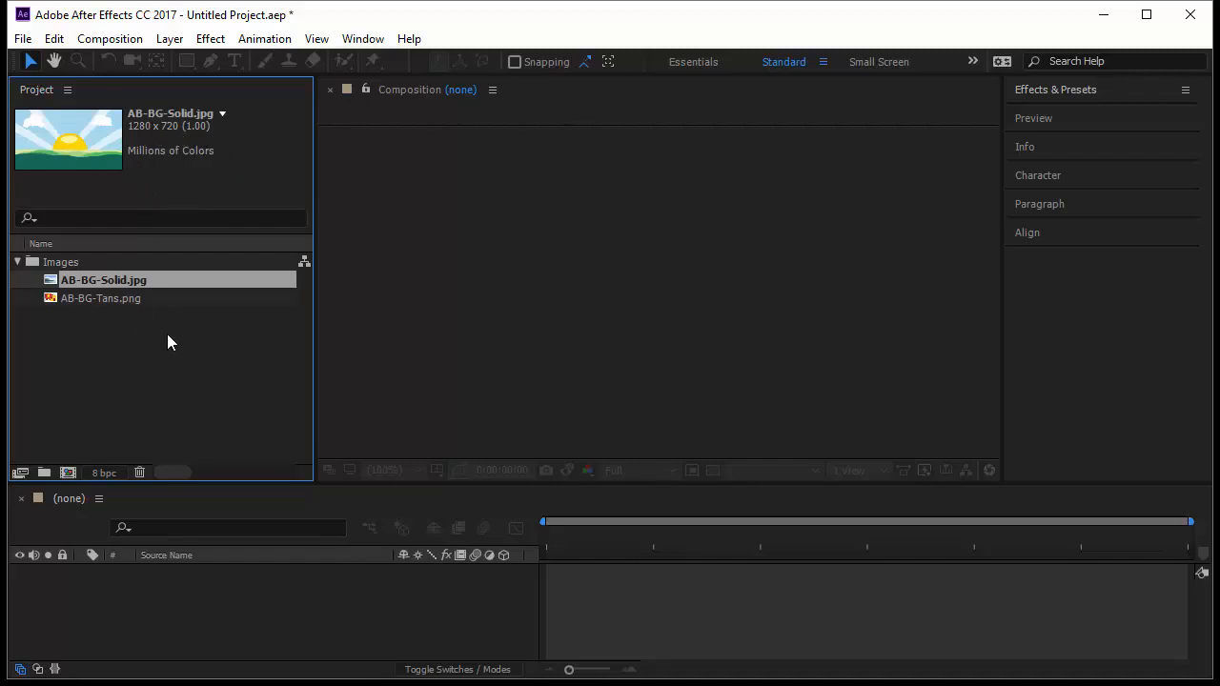
click(133, 298)
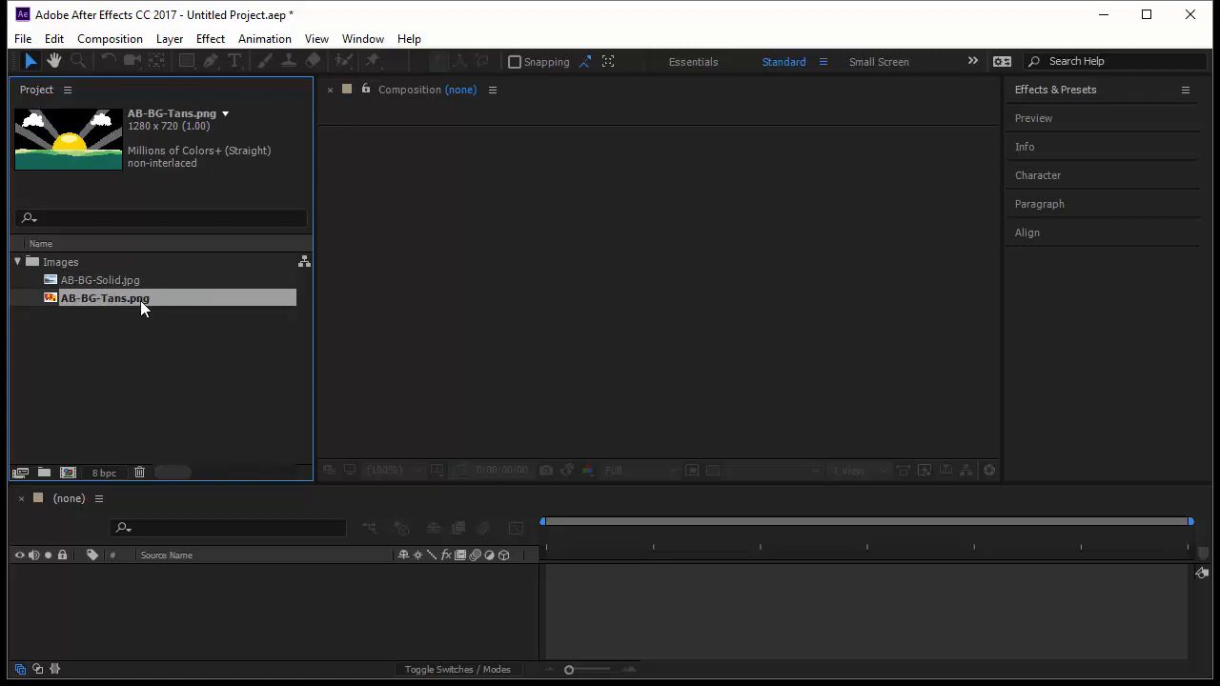
click(226, 113)
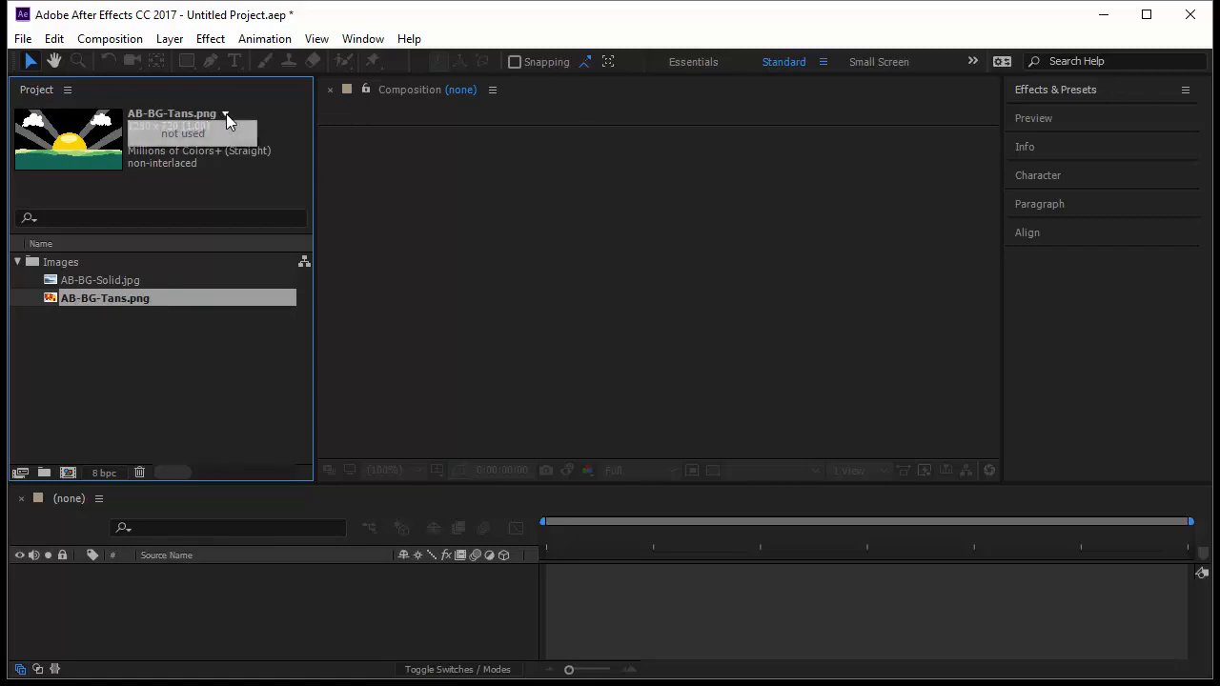
click(193, 197)
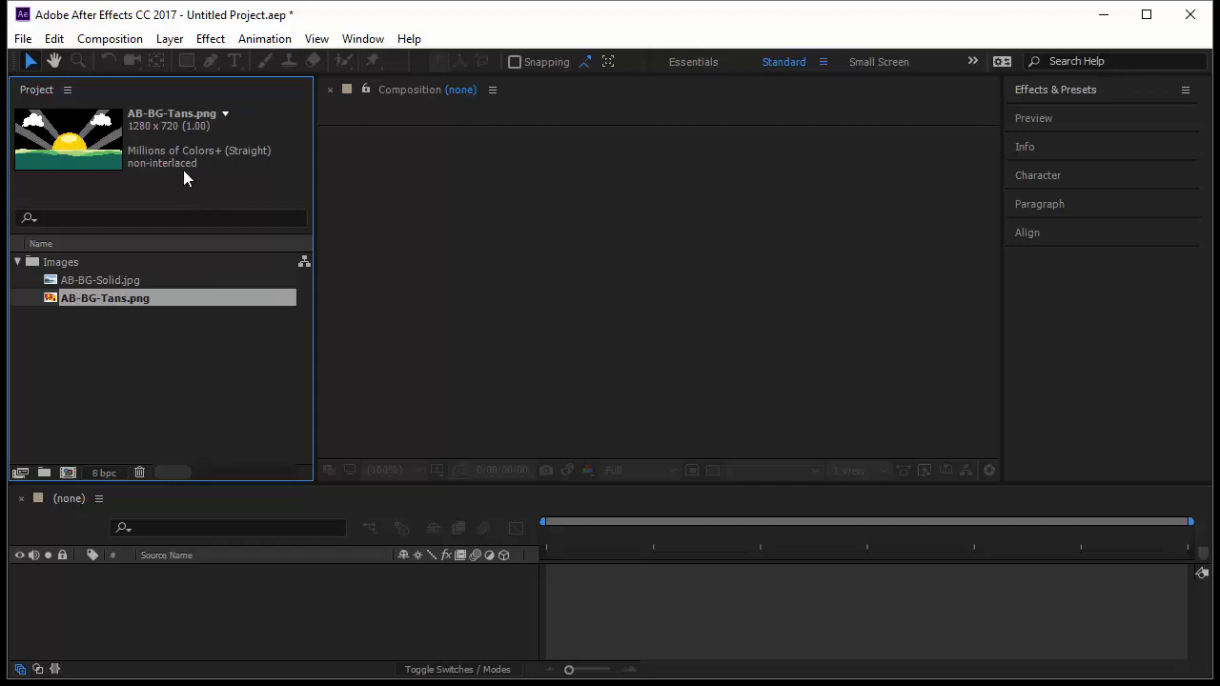
Create a composition from AB-BG-Solid.jpg by placing the image in the empty timeline.
click(158, 341)
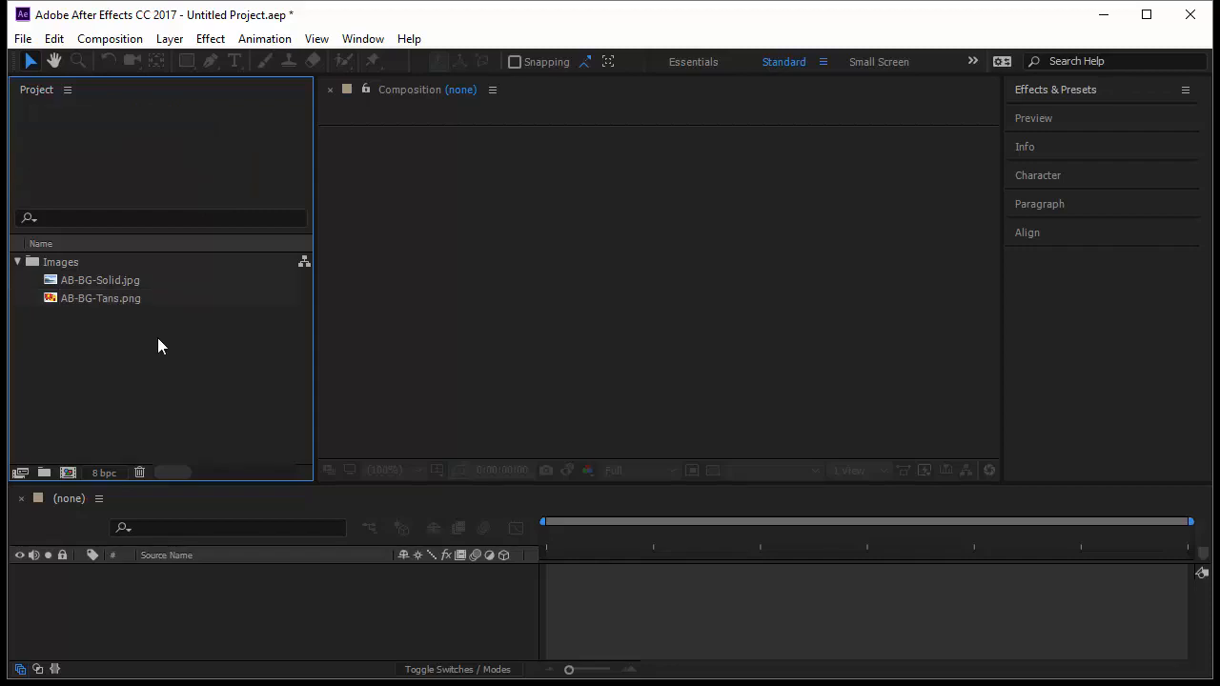
click(159, 275)
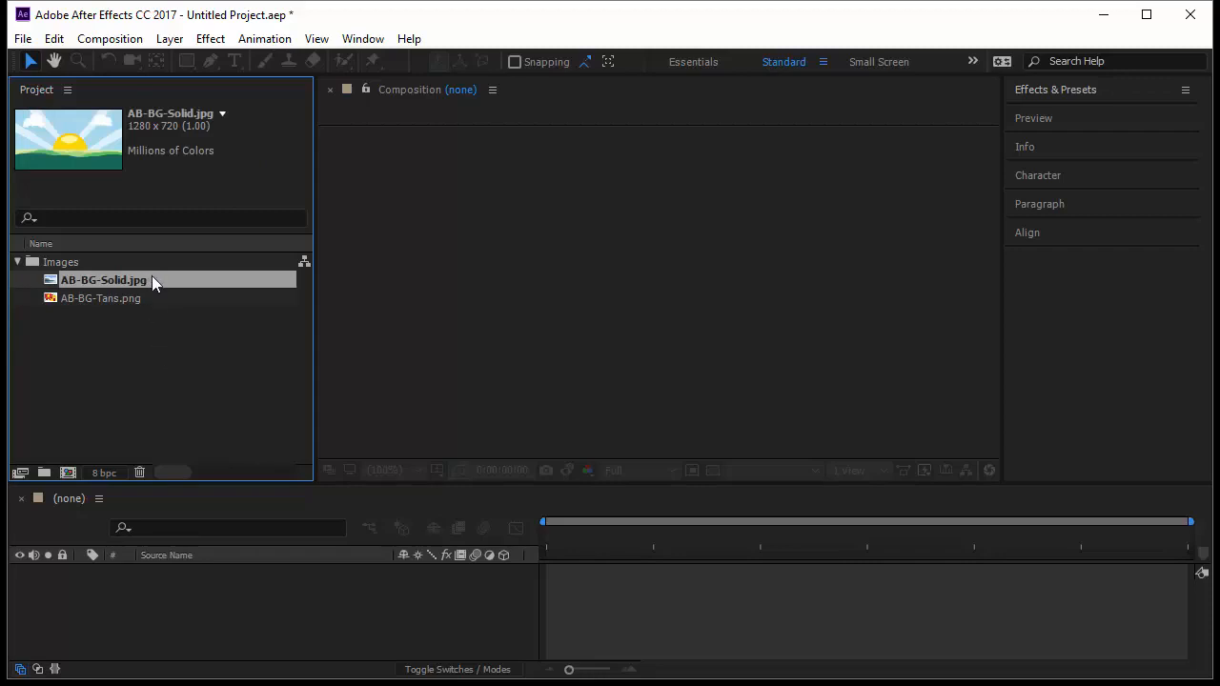
drag(152, 275, 190, 596)
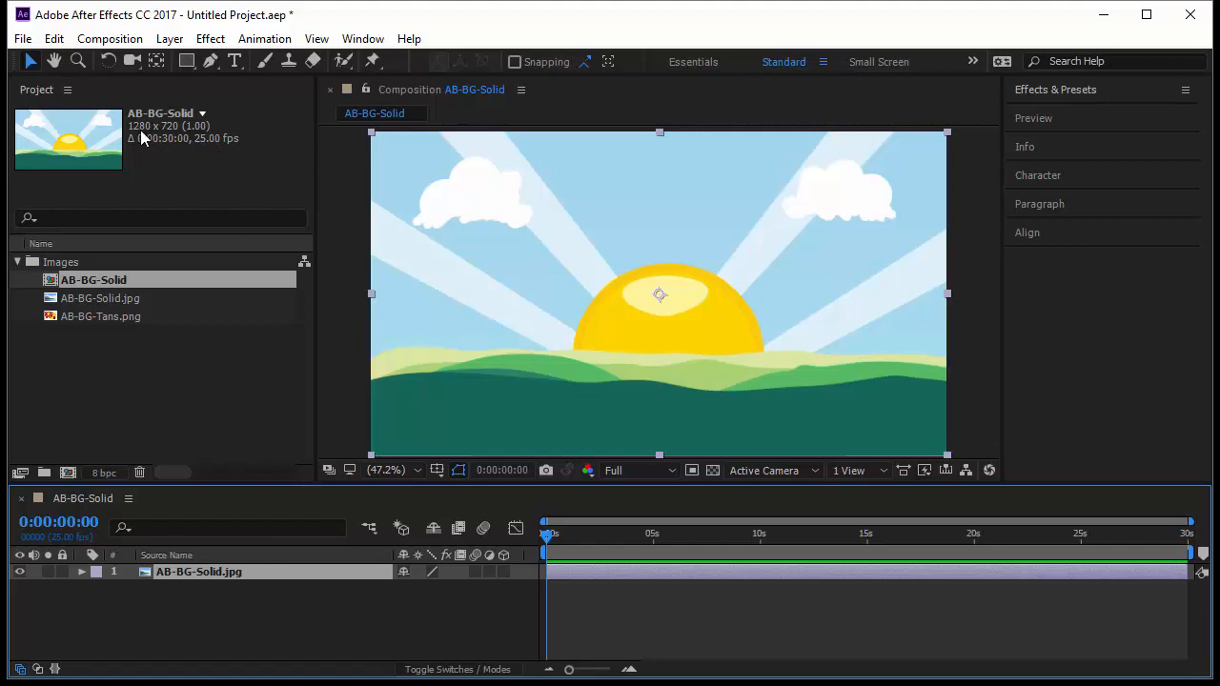
Review the AB-BG-Solid composition's settings, including its frame rate, start timecode and duration.
right_click(101, 496)
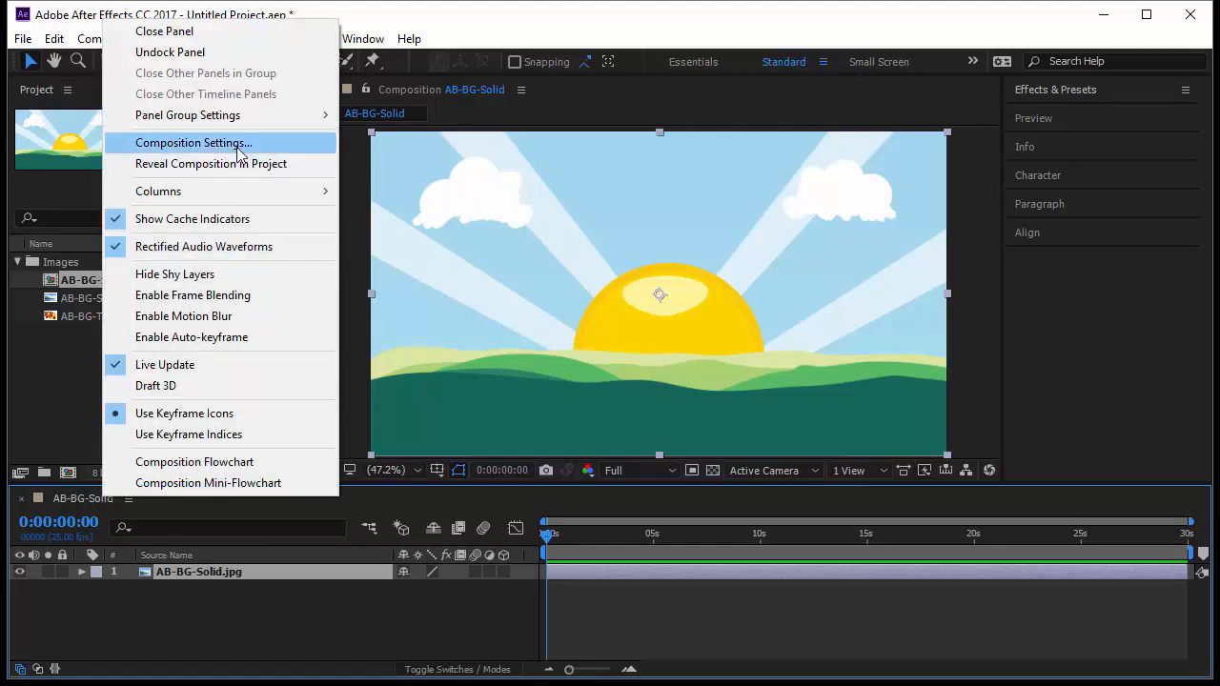
click(238, 154)
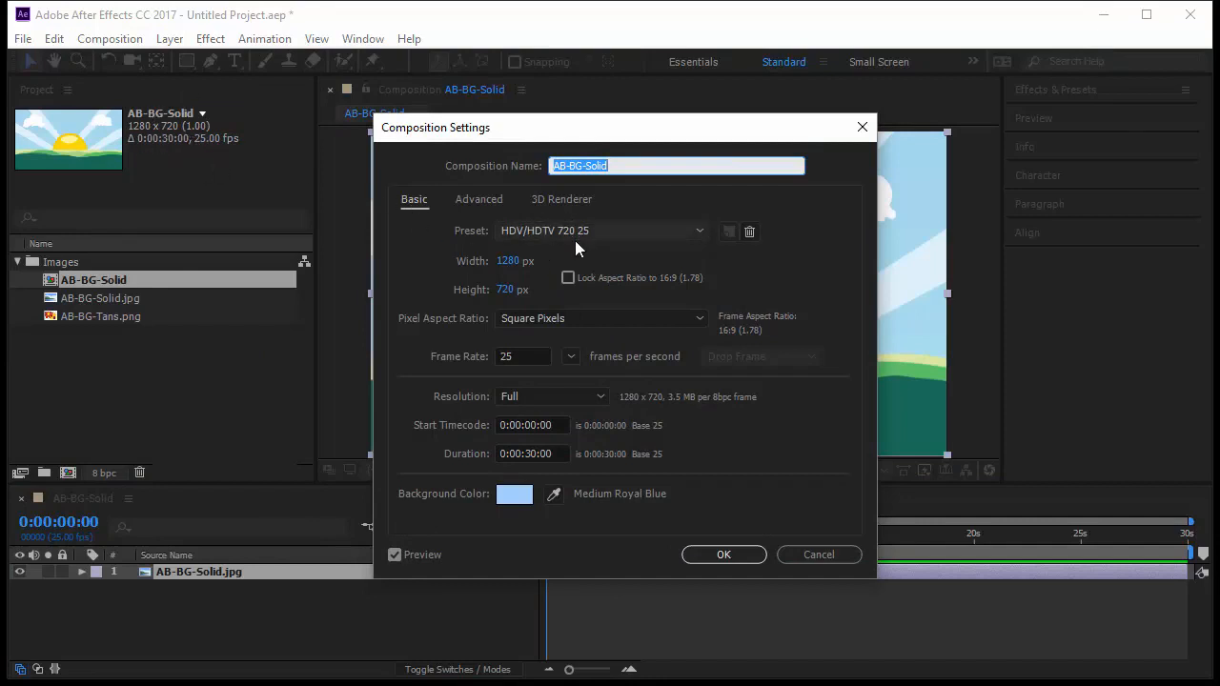
click(522, 356)
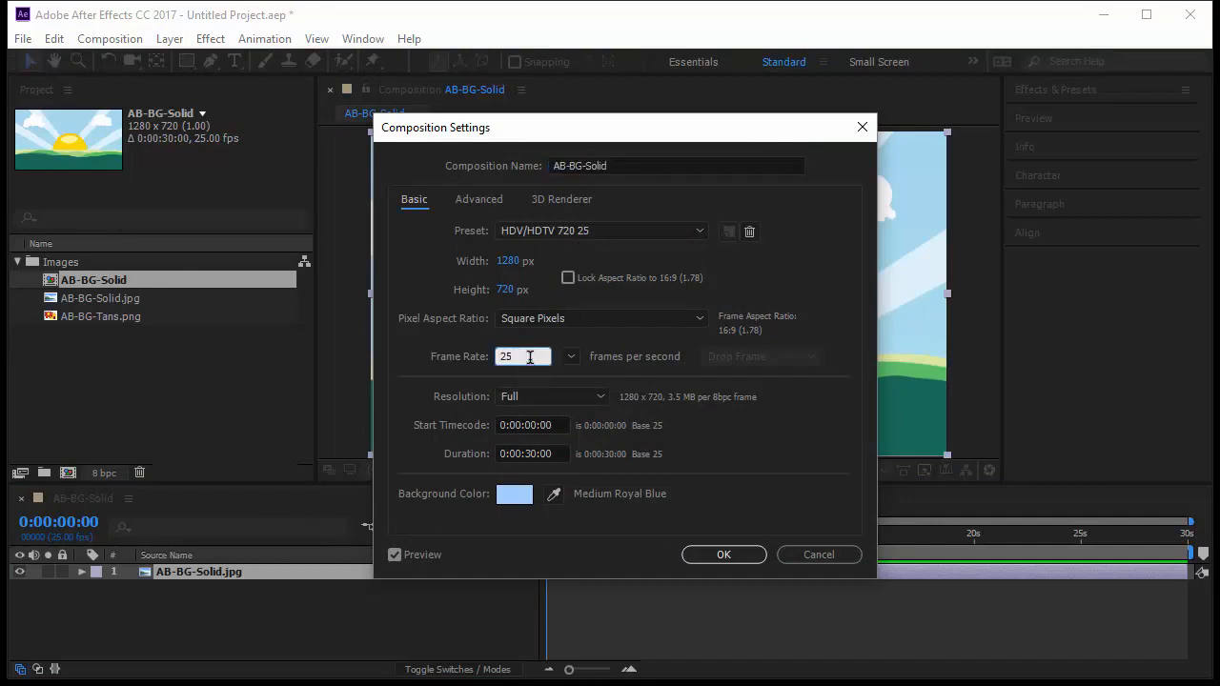
click(525, 425)
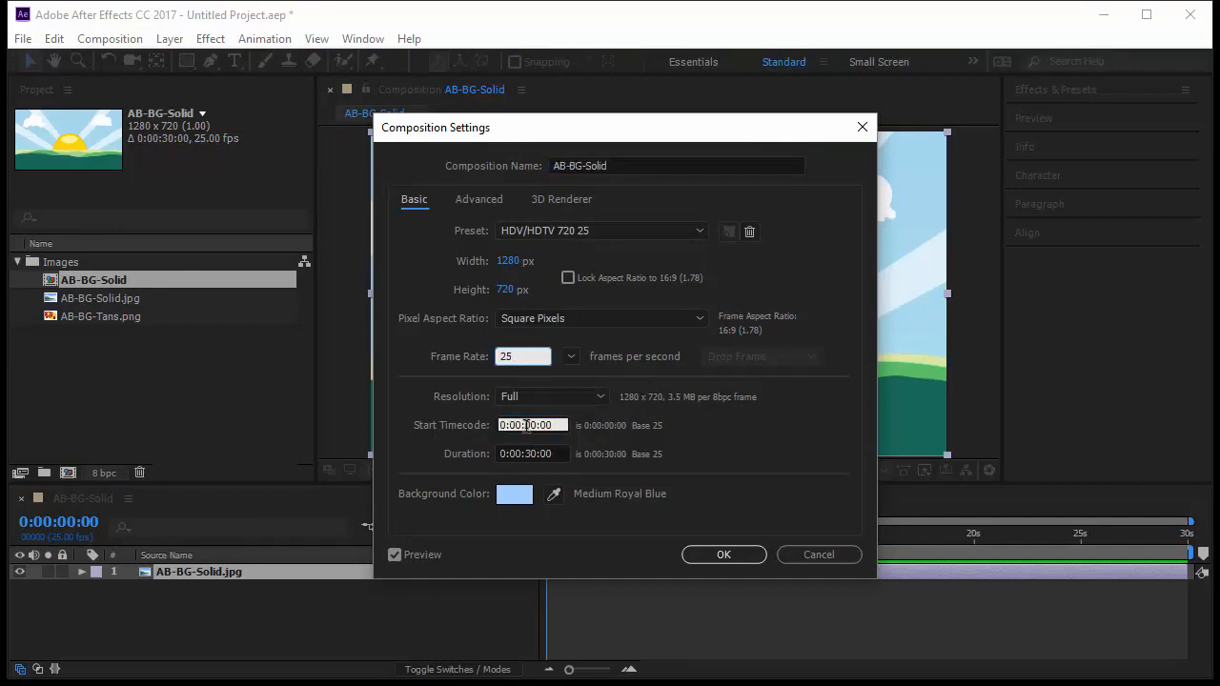
click(556, 455)
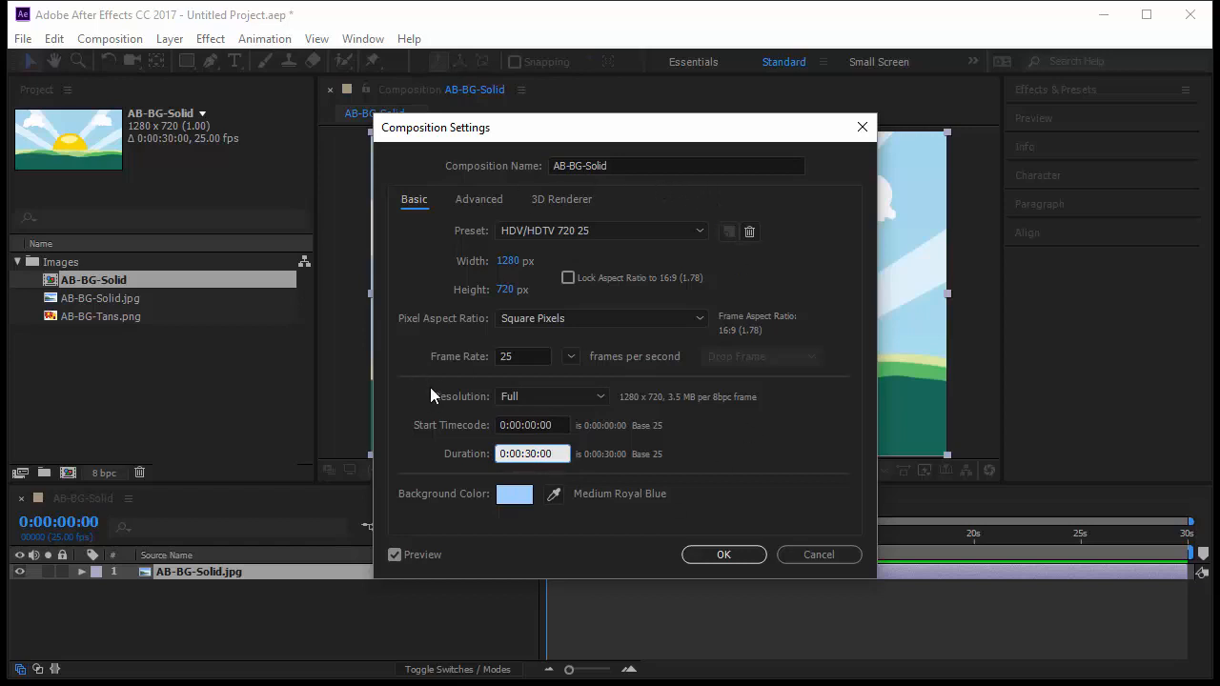
click(726, 555)
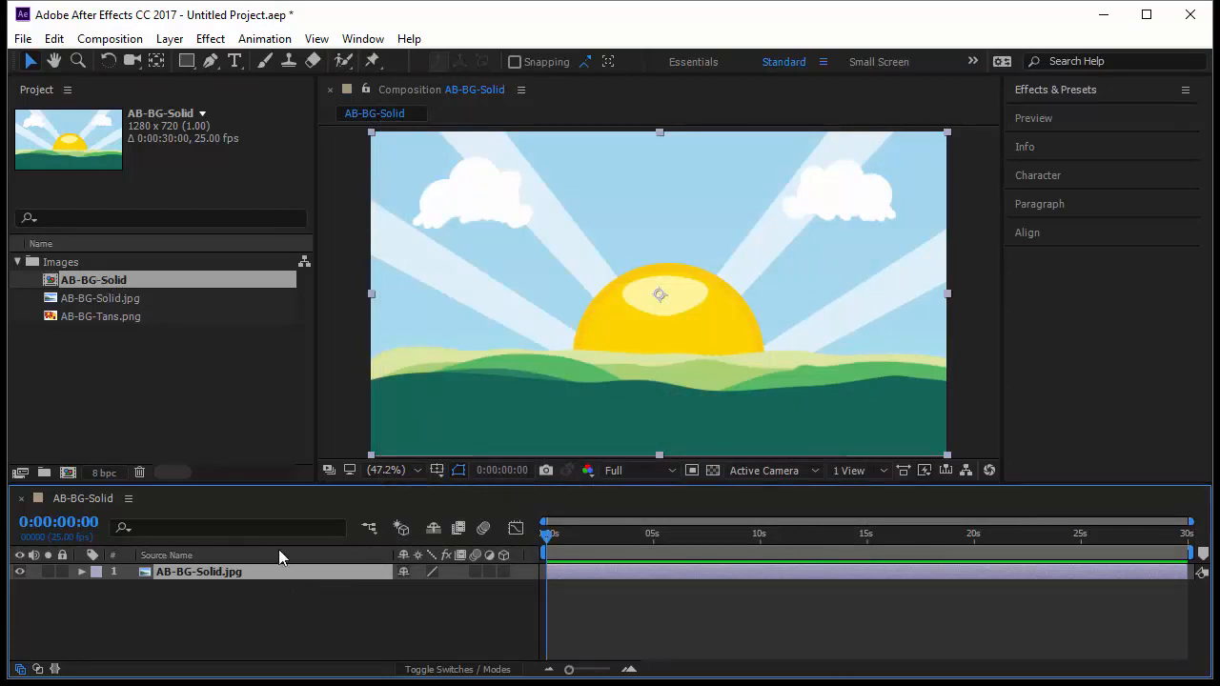
click(231, 390)
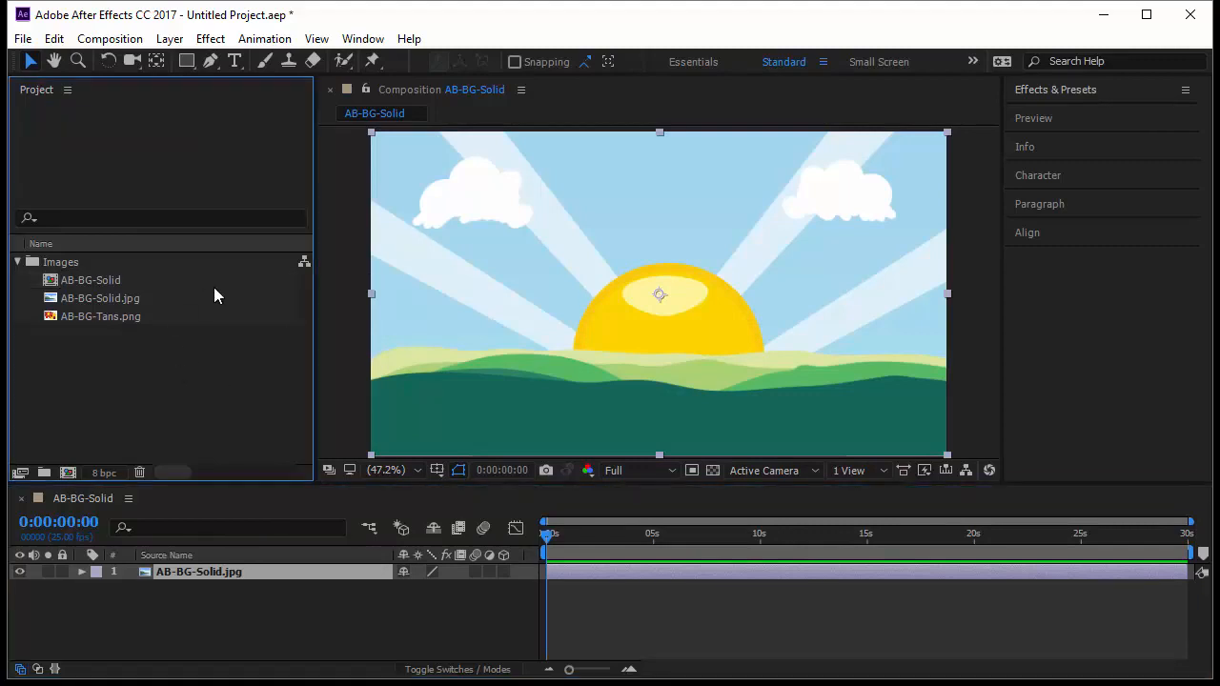
Delete the AB-BG-Solid composition from the Images folder, keeping the source images.
click(100, 282)
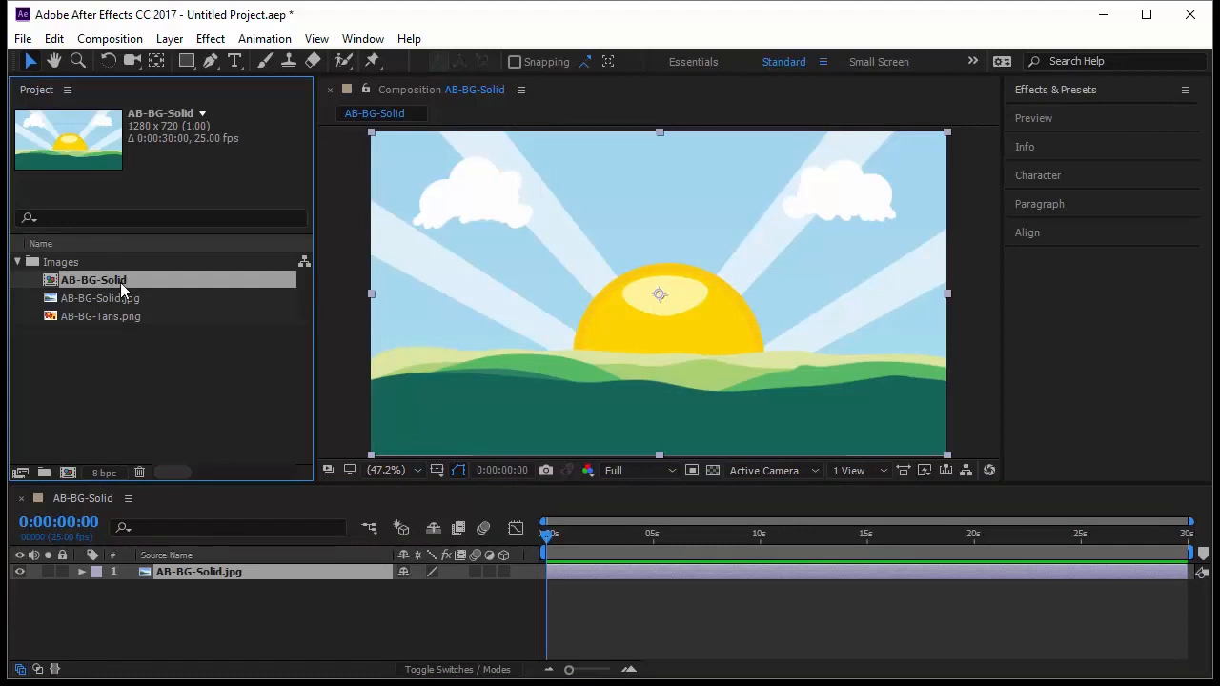
key(Delete)
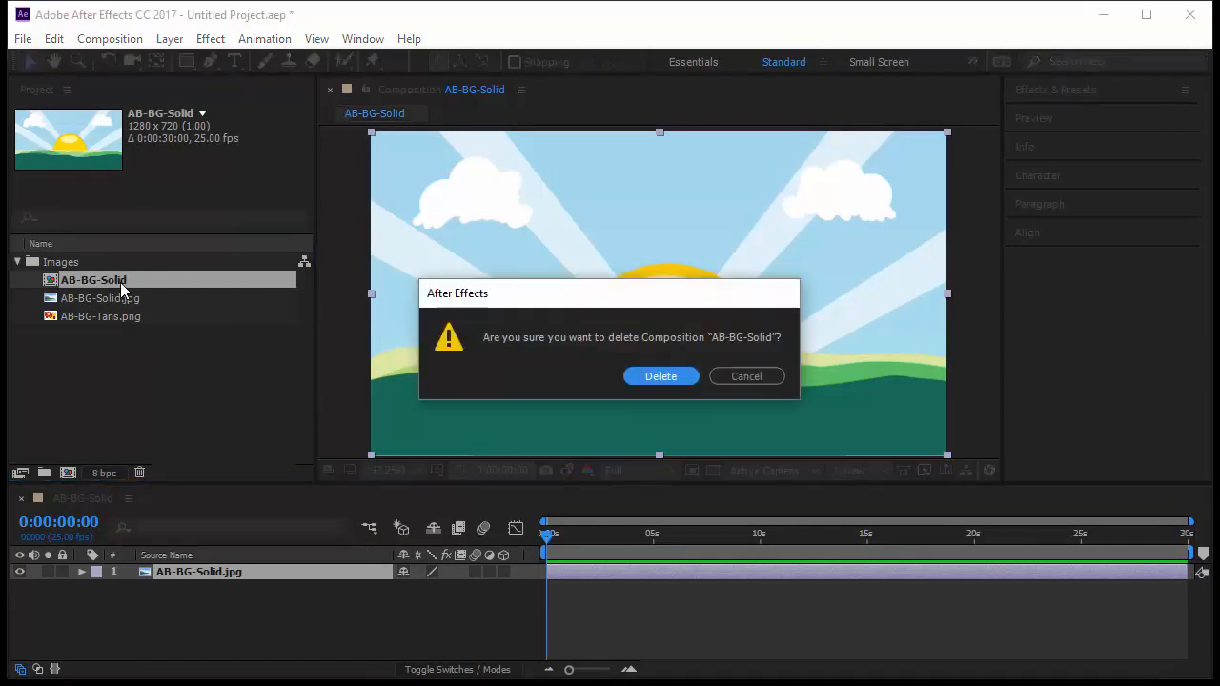
click(661, 375)
Create a composition named AngryBirds with the HDV/HDTV 720 25 preset and a duration of 0:00:30:00.
click(70, 468)
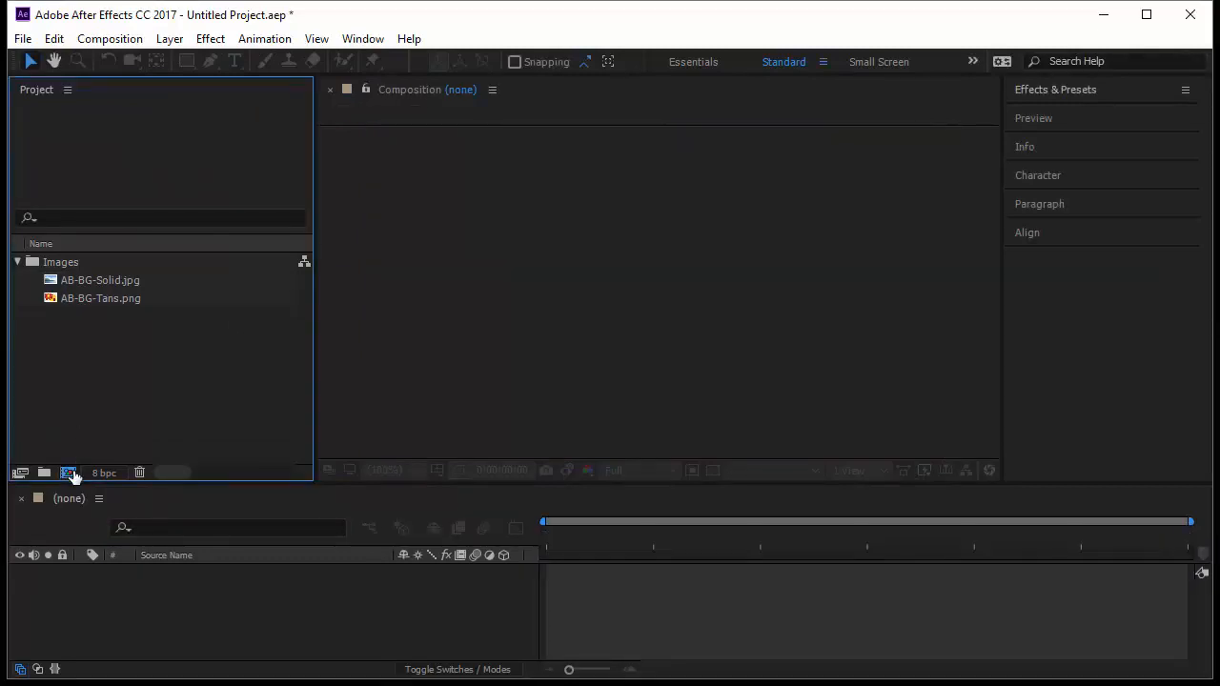
text(Angry)
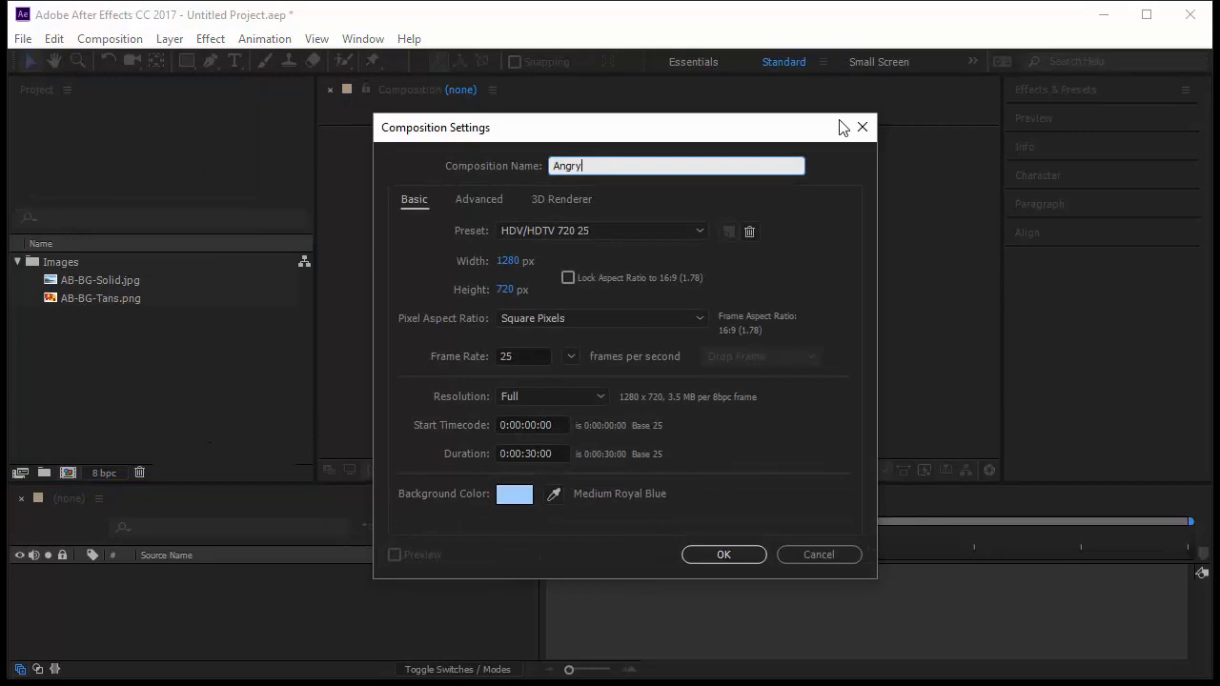
text(Birds)
click(568, 457)
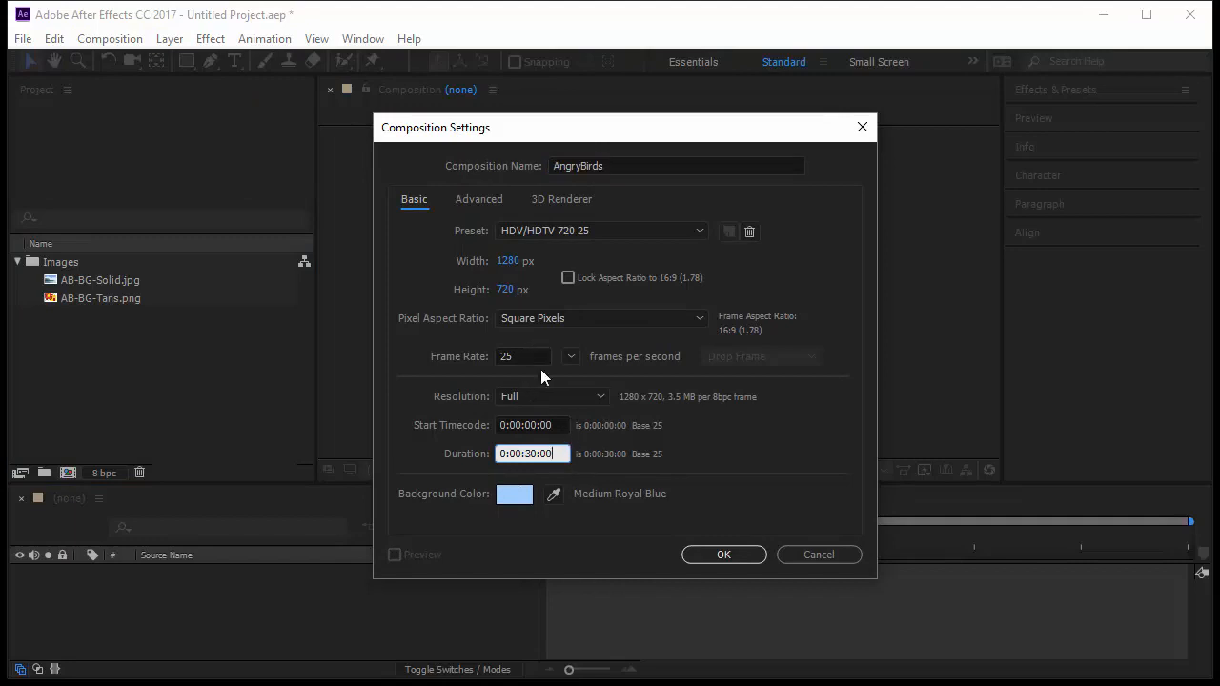
click(751, 557)
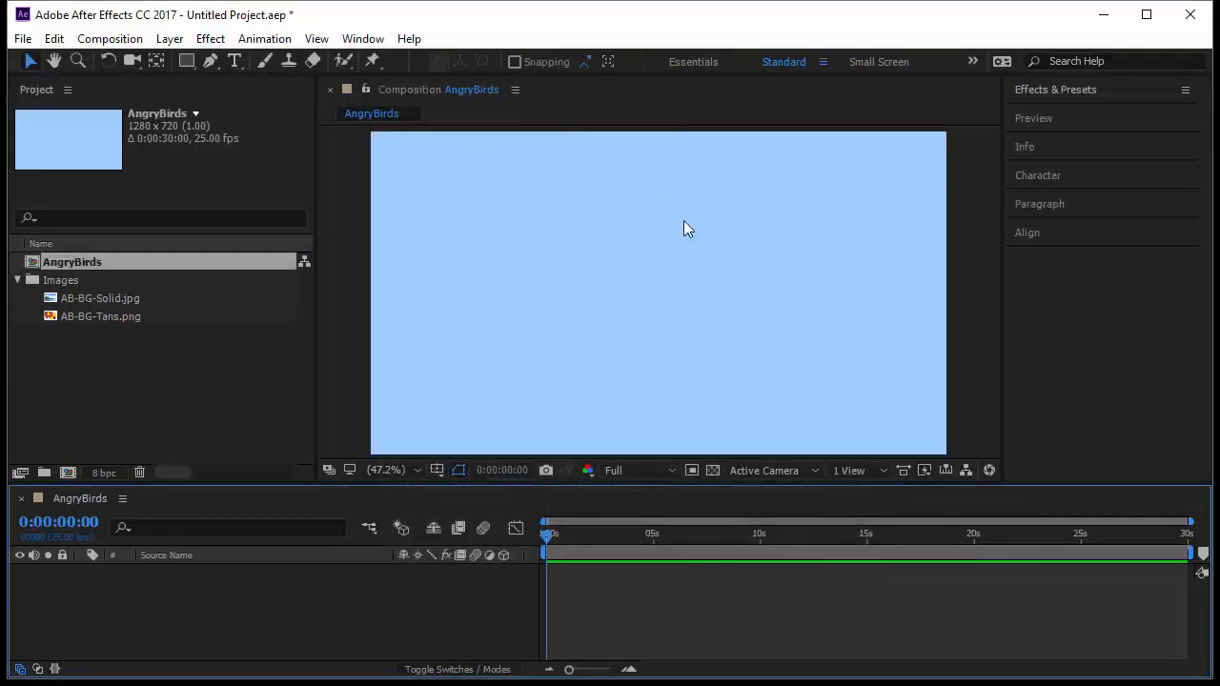
Try AB-BG-Solid.jpg as a layer in the AngryBirds composition and delete that layer again.
drag(137, 299, 246, 585)
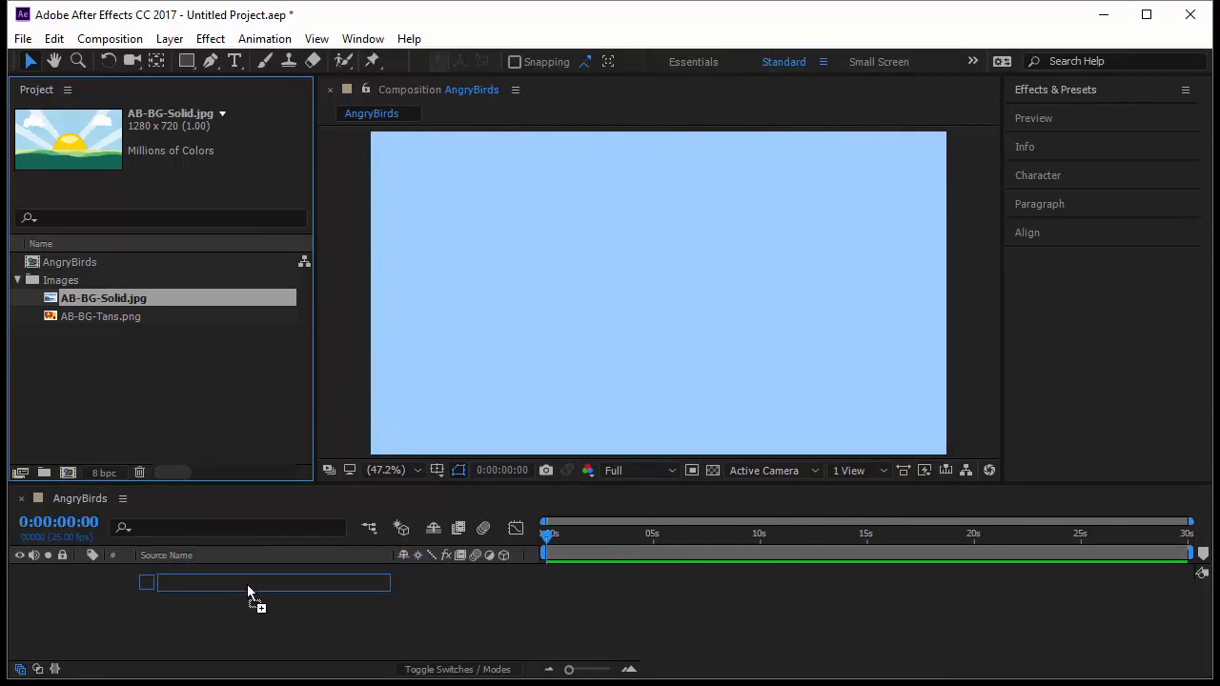
drag(247, 589, 684, 319)
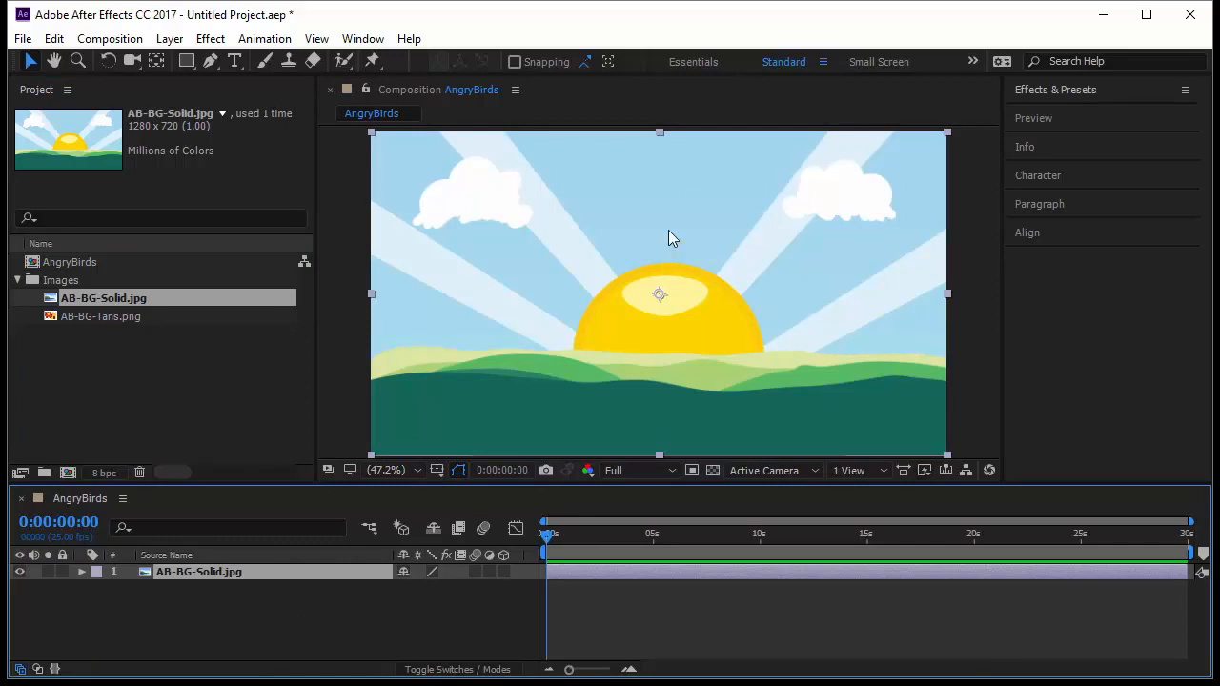
click(288, 622)
click(281, 572)
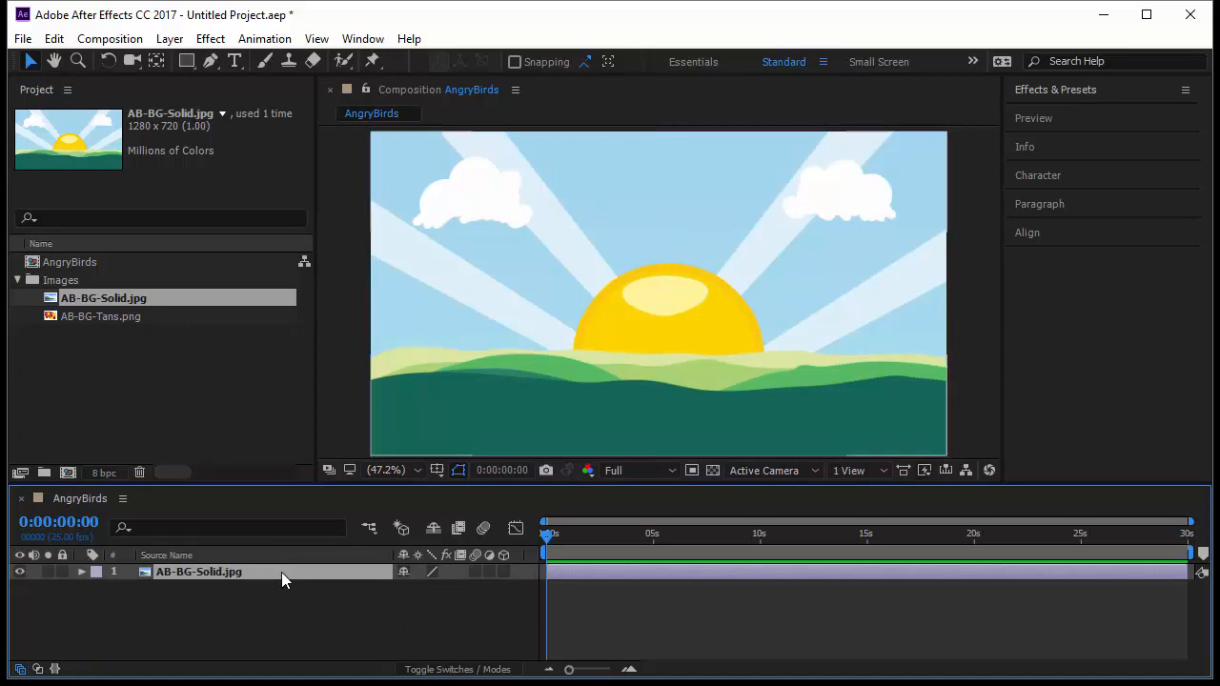
key(Delete)
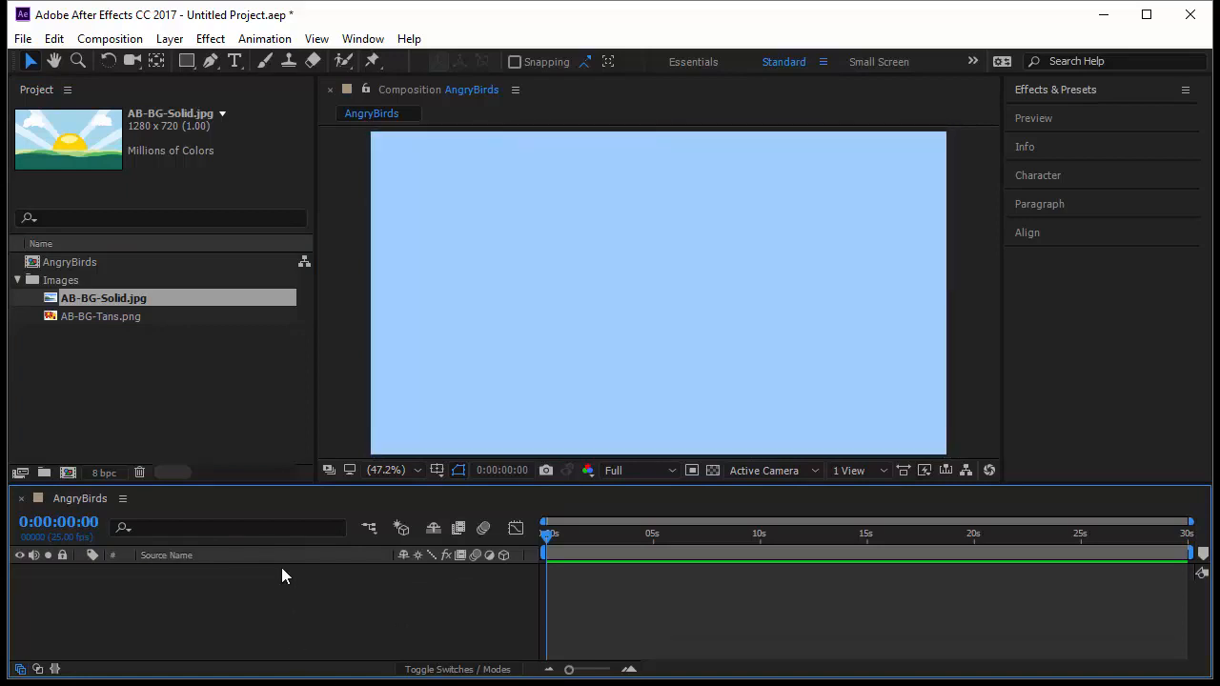
Add AB-BG-Tans.png to the AngryBirds timeline and check its transparent areas against the transparency grid.
click(150, 316)
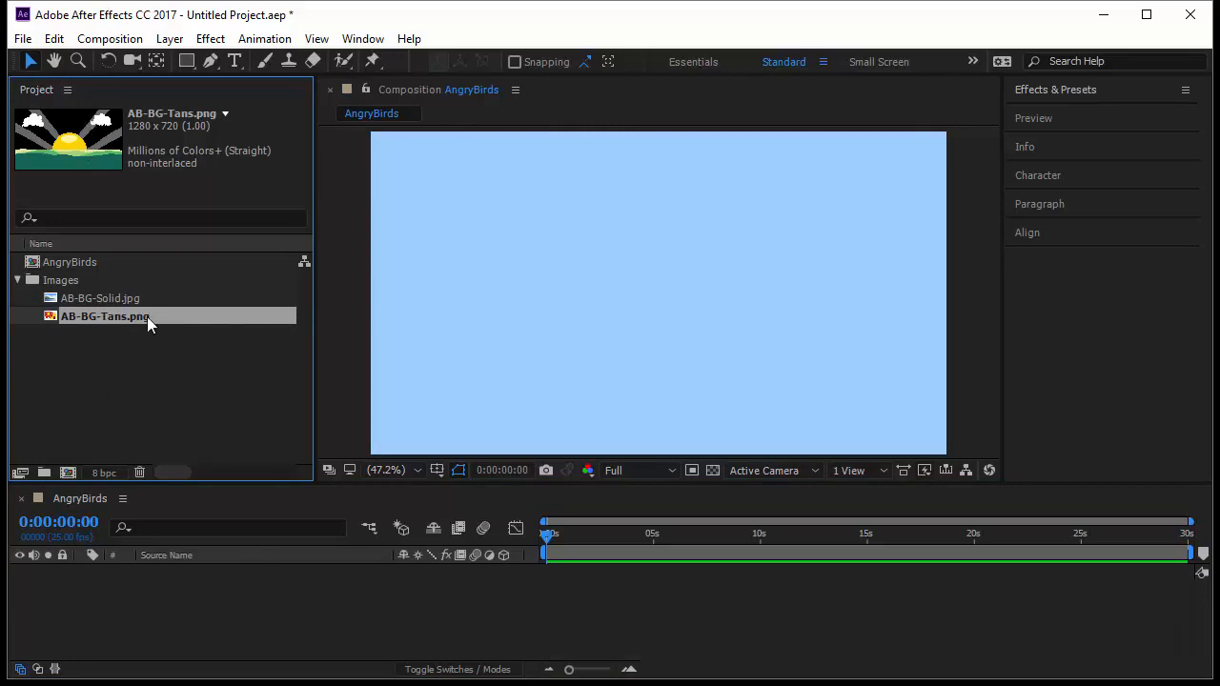
drag(148, 316, 165, 596)
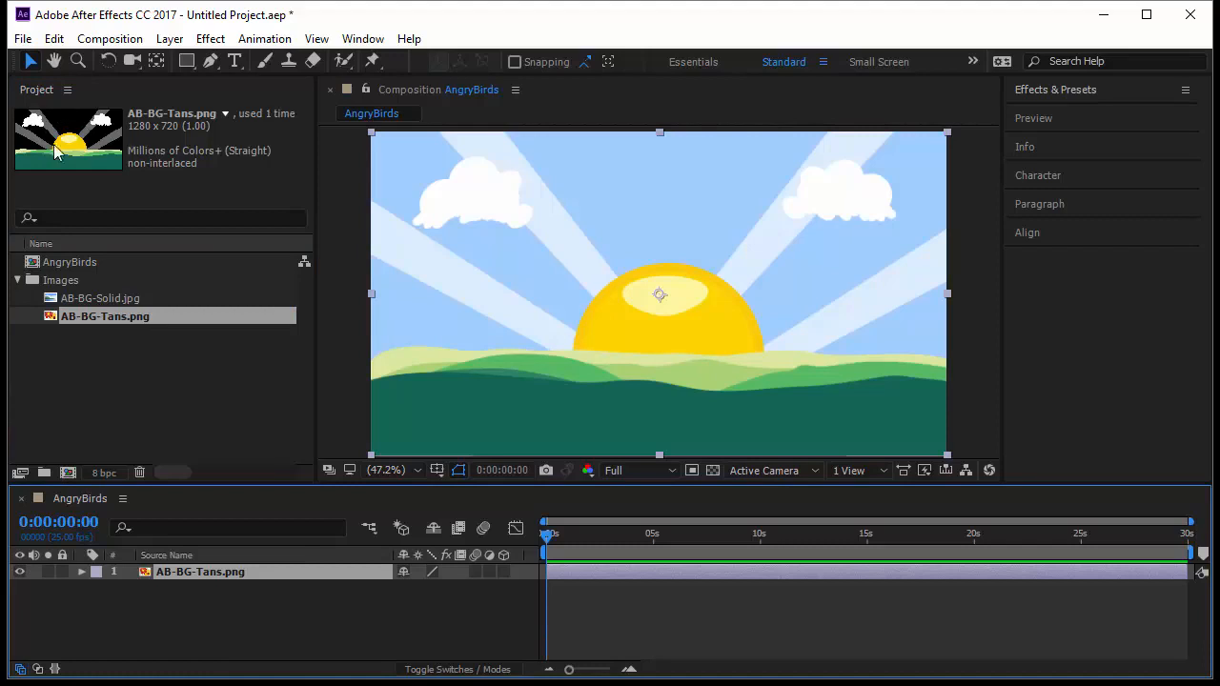
click(711, 473)
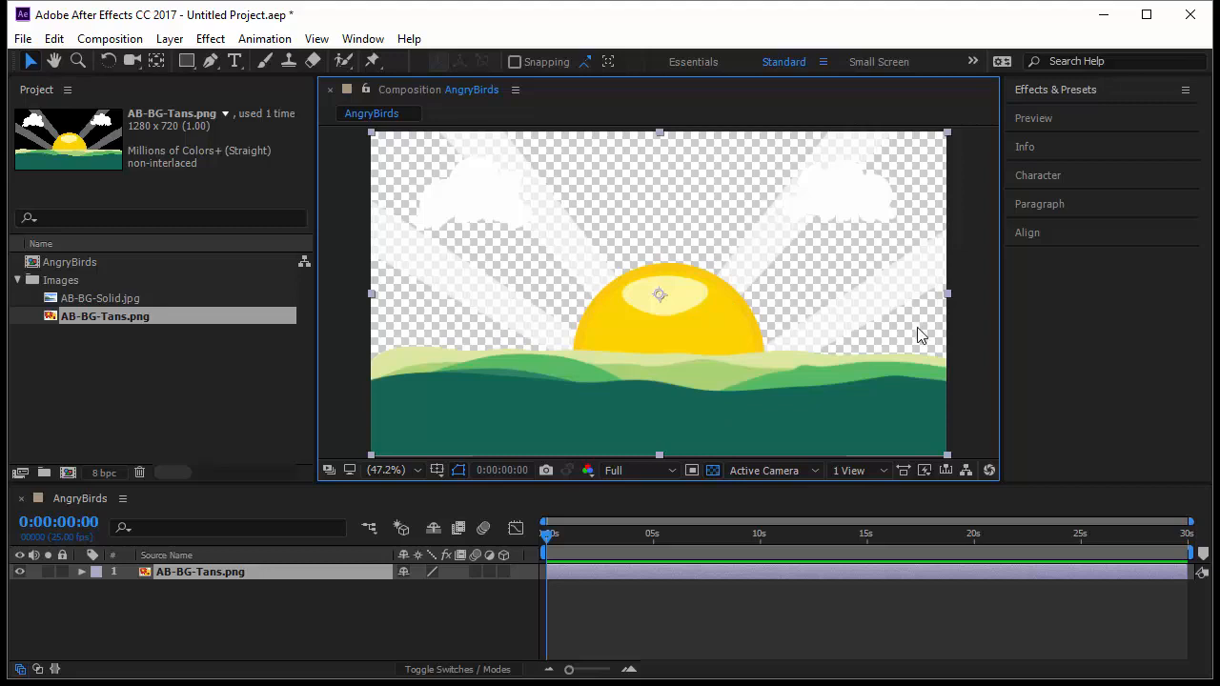
click(713, 469)
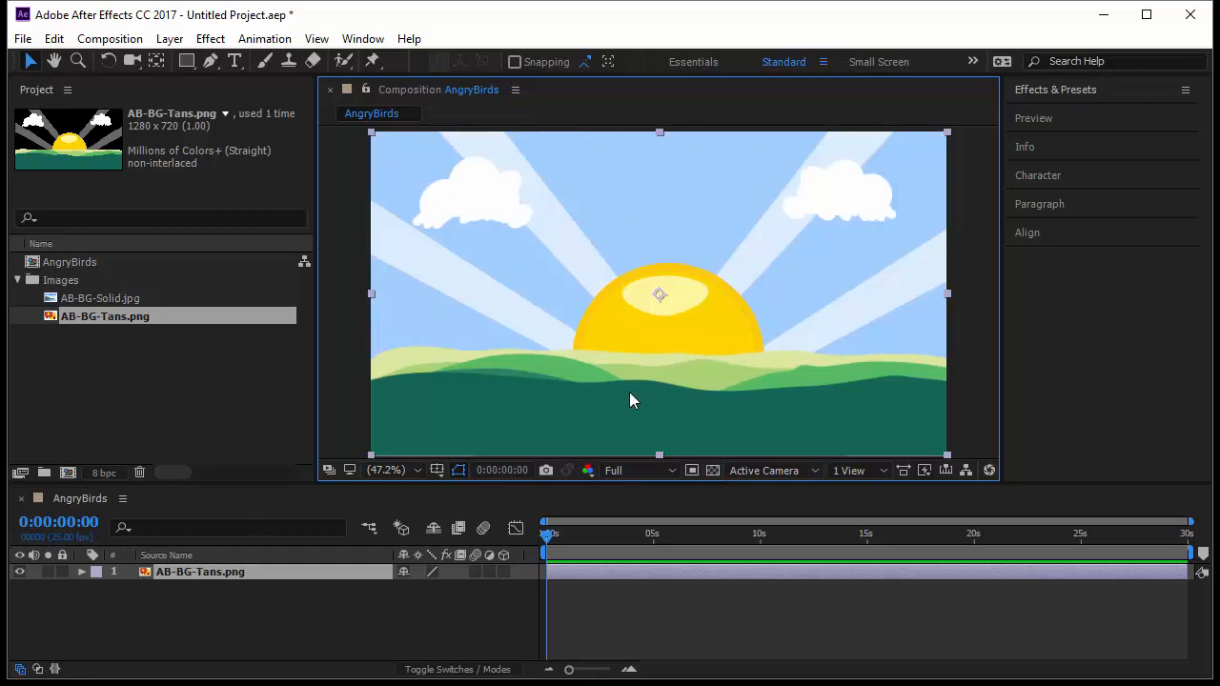
Examine the composition's Alpha and Red channels and return the display to RGB.
click(586, 471)
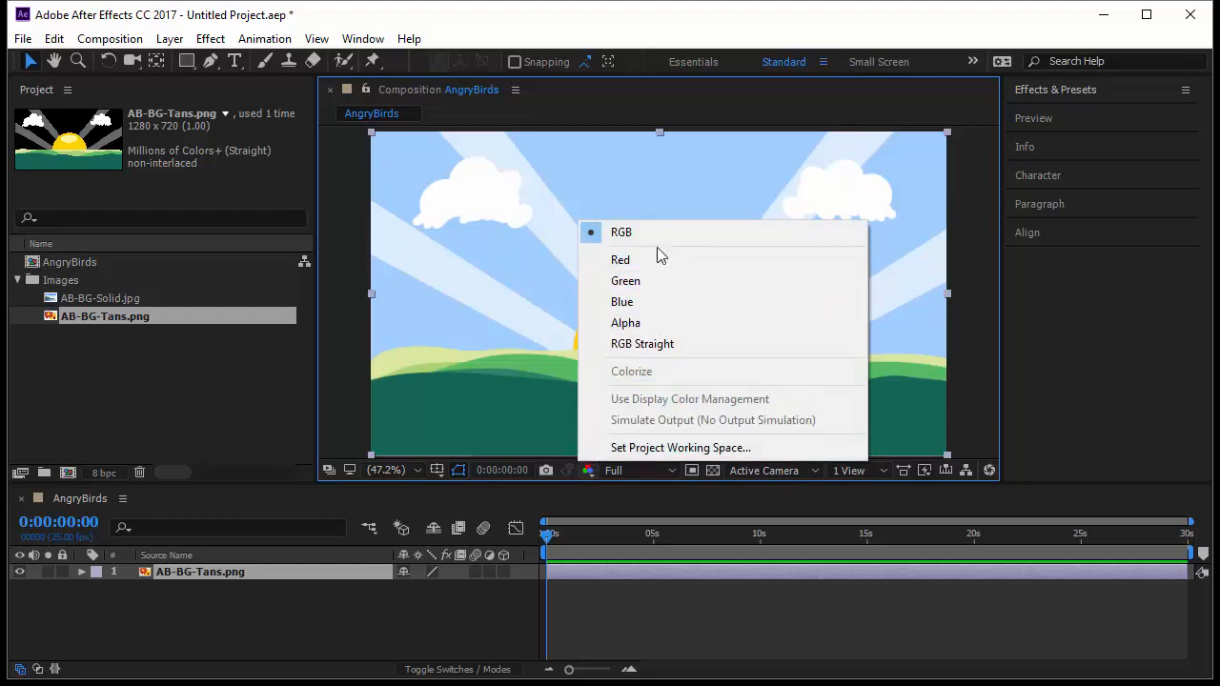
click(643, 326)
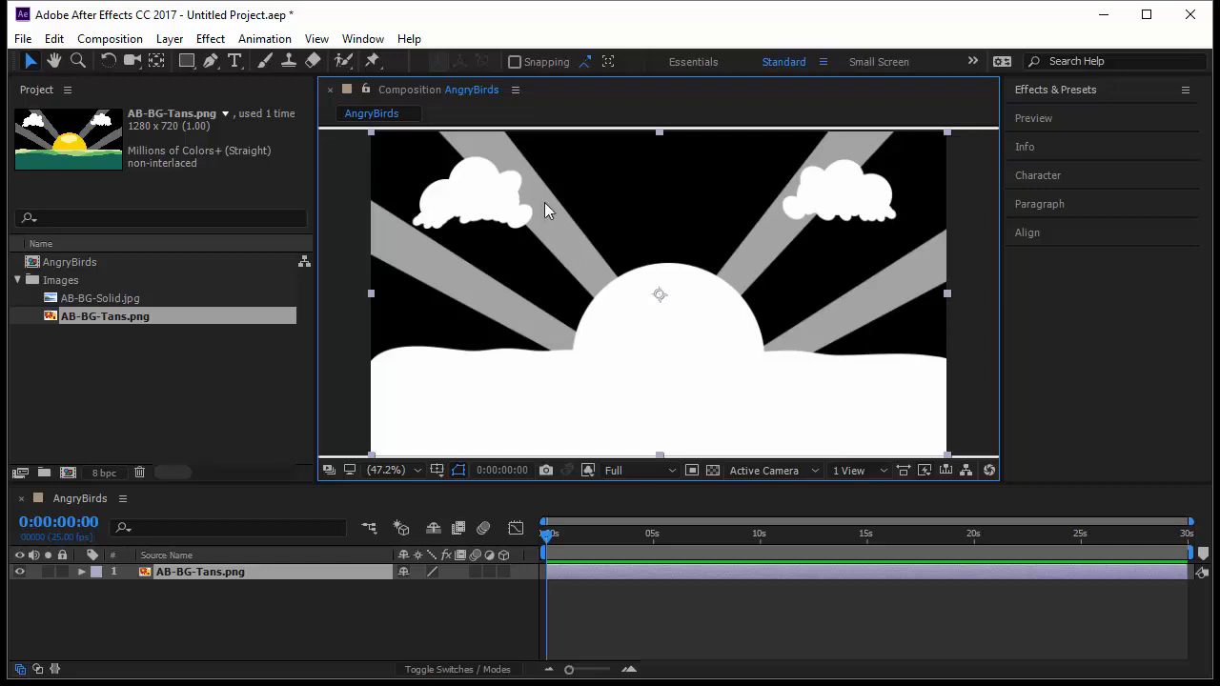
click(587, 470)
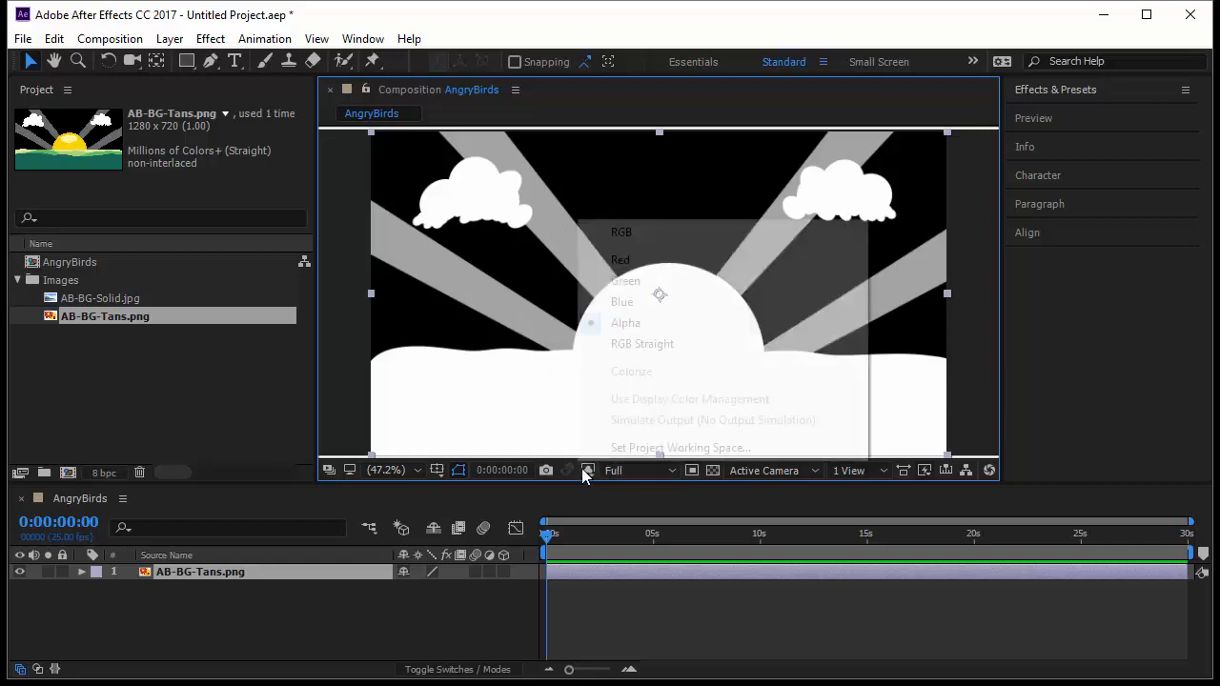
click(685, 265)
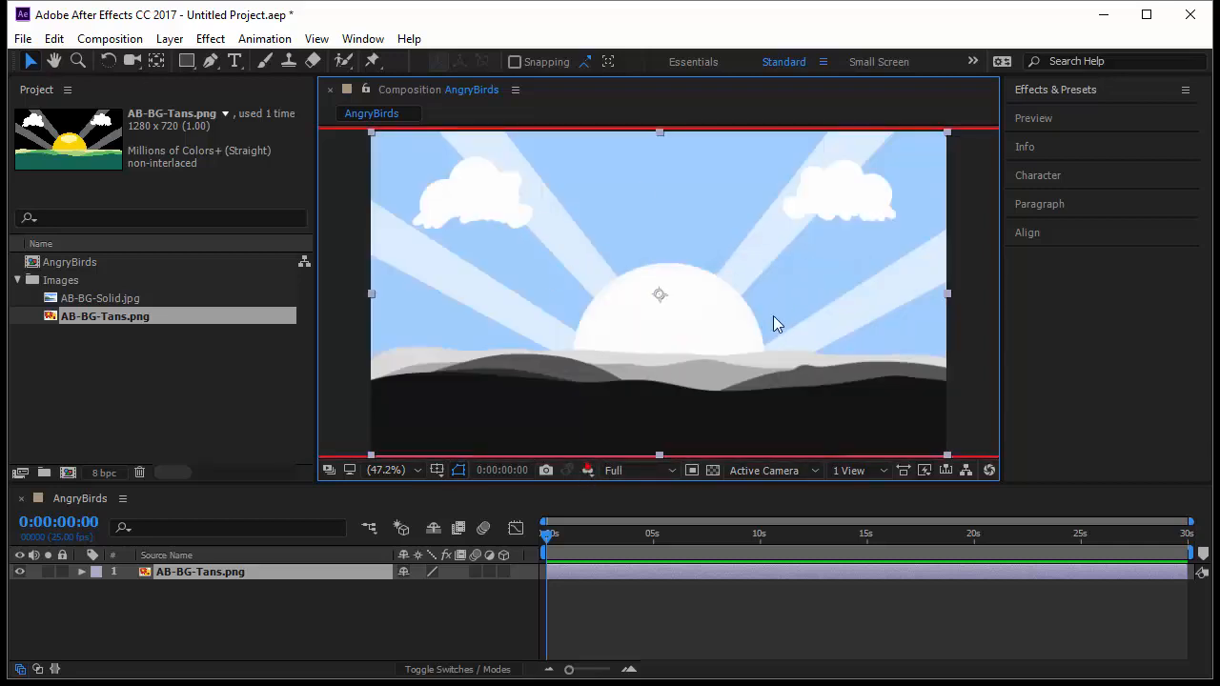
click(587, 470)
click(659, 231)
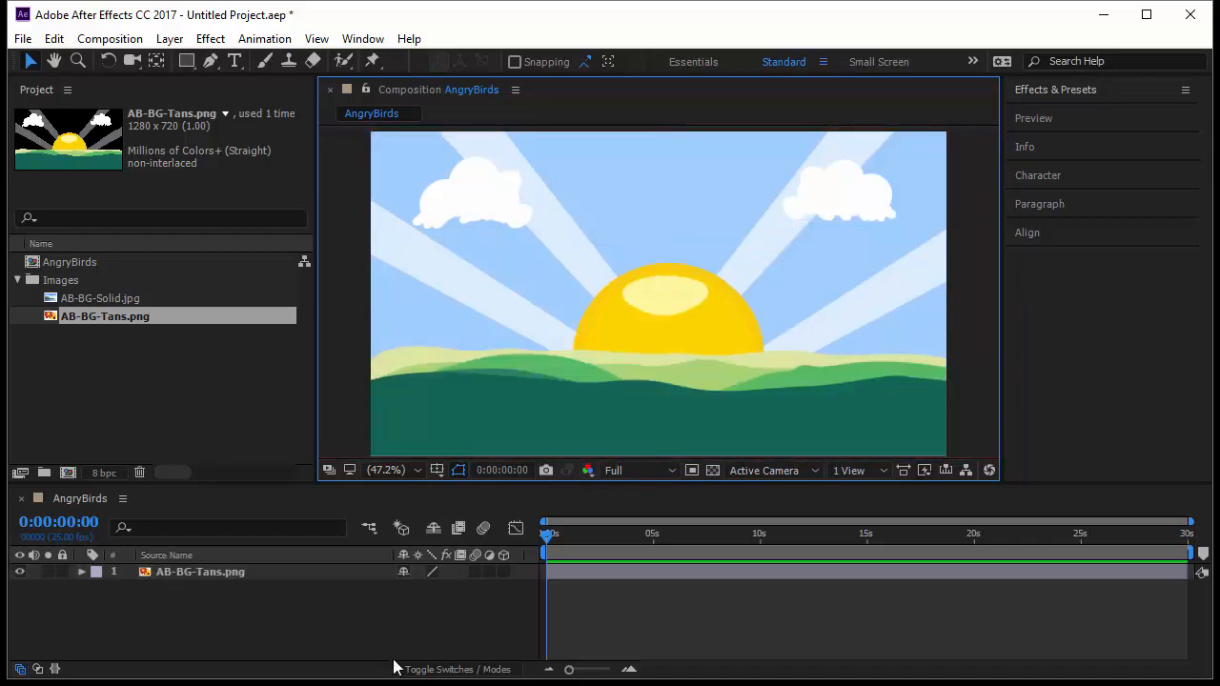
Create a rectangle shape layer filling the whole composition and place it beneath the AB-BG-Tans.png layer.
double_click(188, 62)
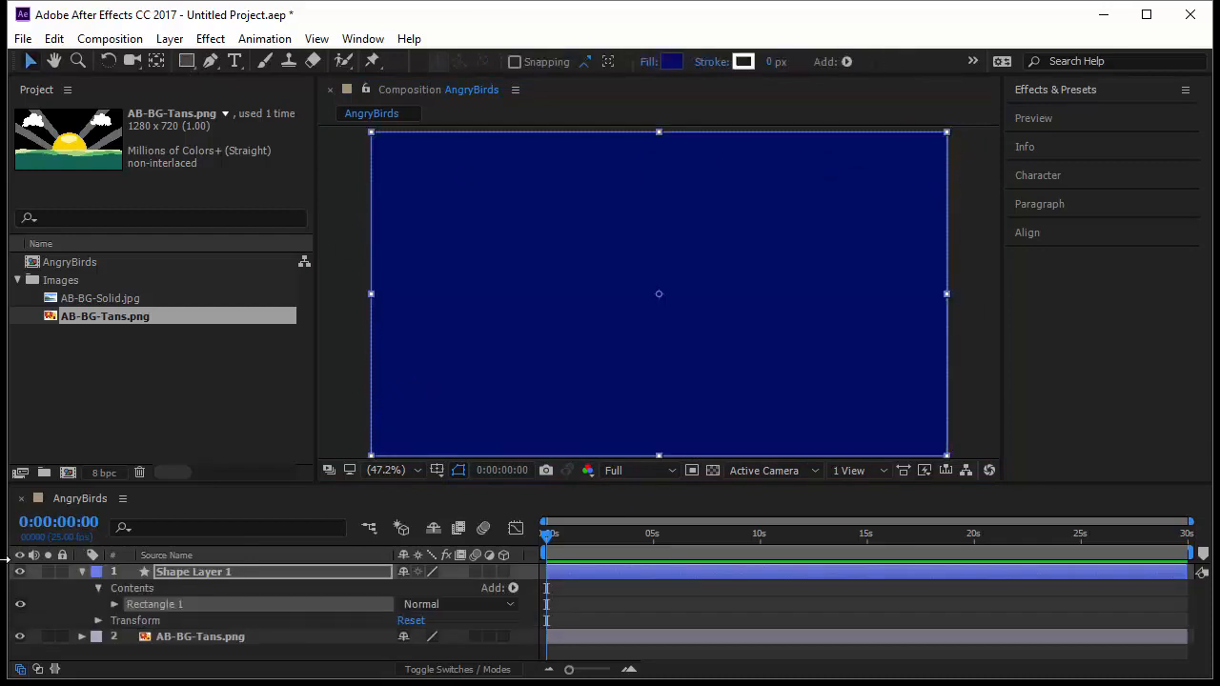
click(82, 572)
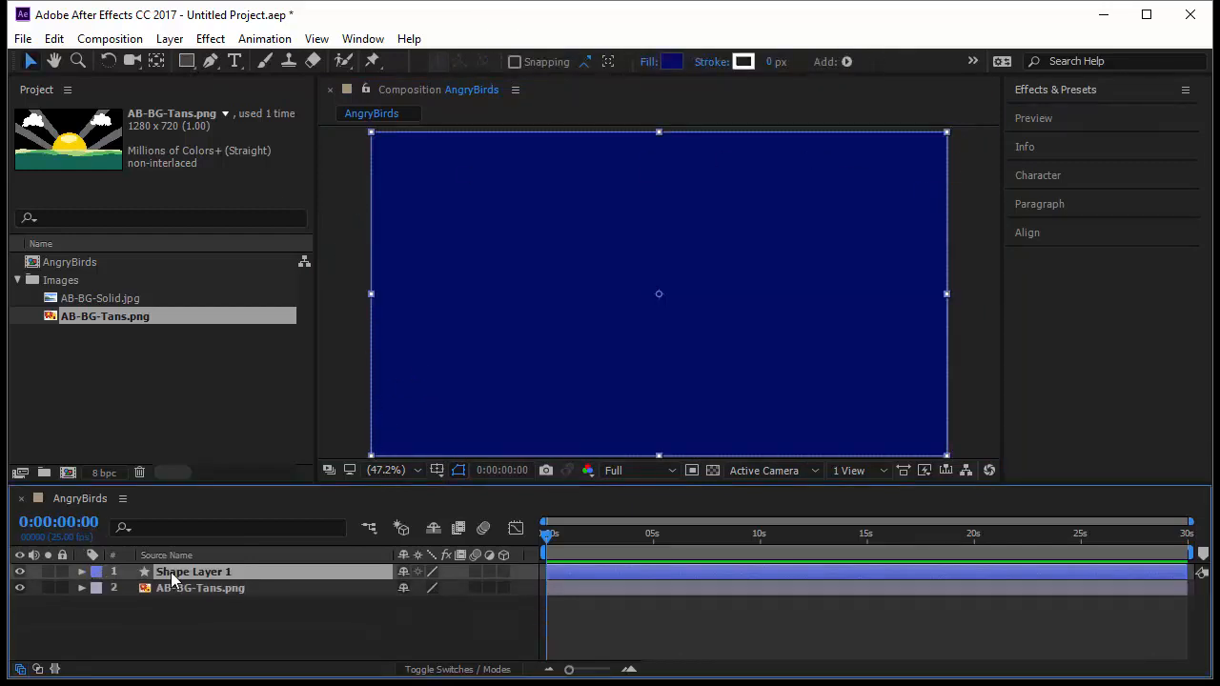
drag(175, 577, 168, 607)
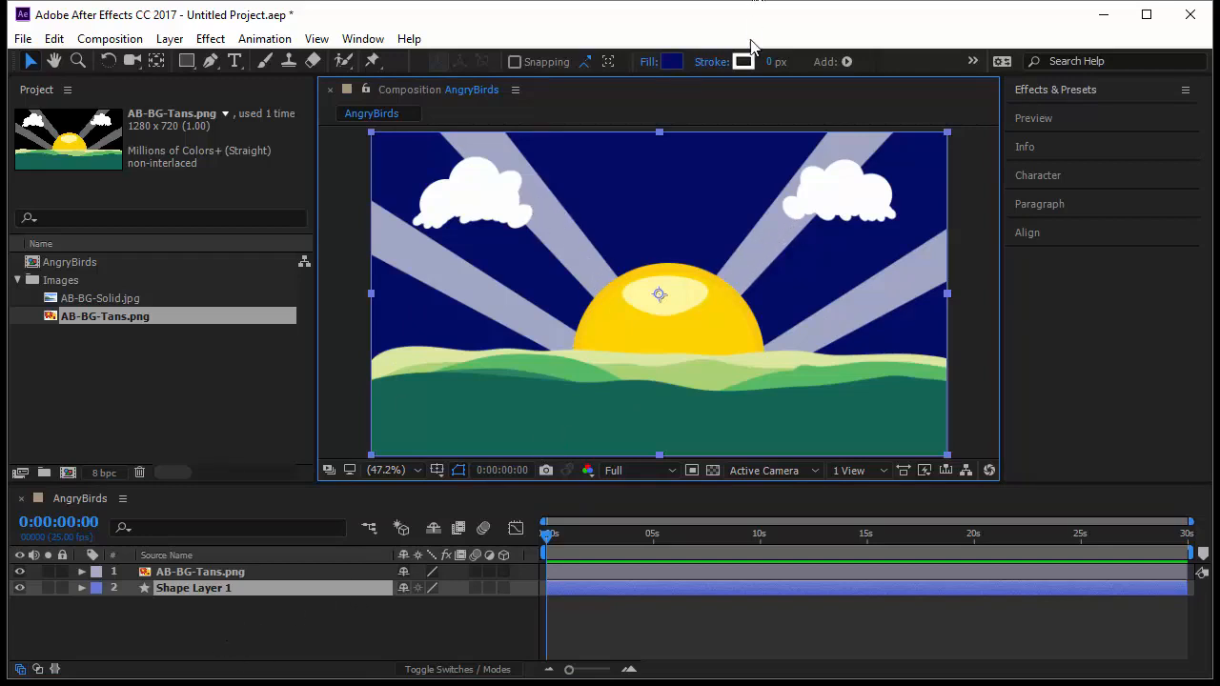
Change the fill of Shape Layer 1 from a solid color to a linear gradient.
click(647, 63)
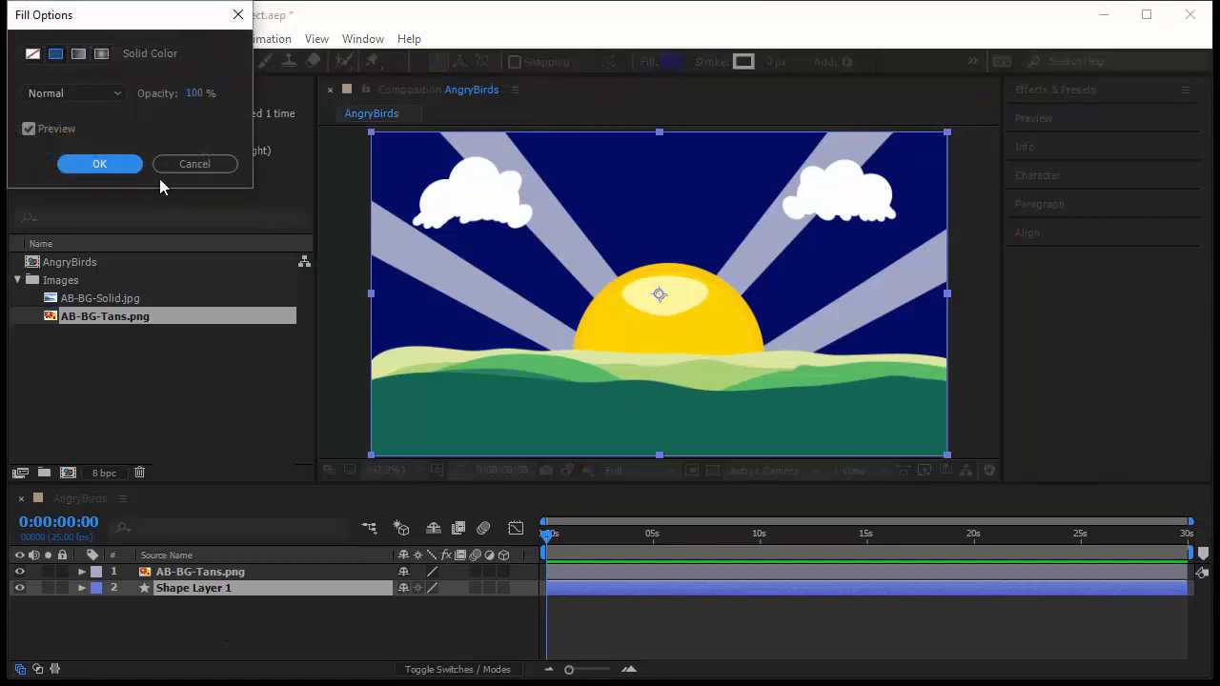
click(80, 54)
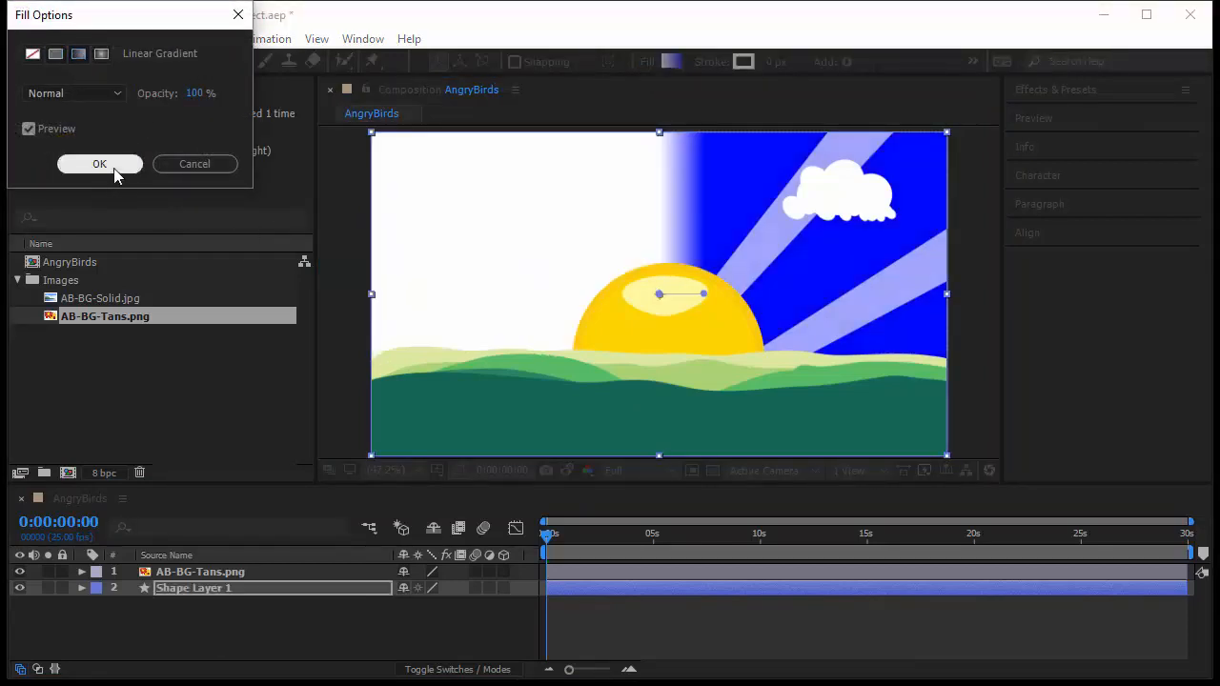
click(120, 164)
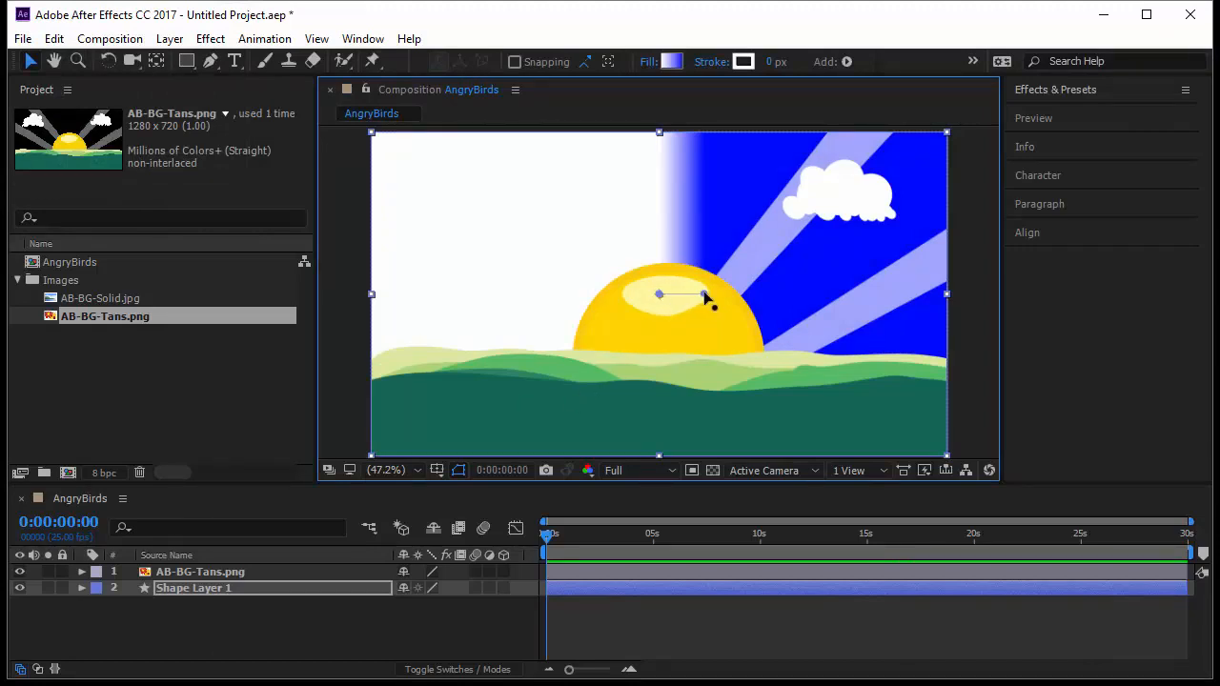
Orient the sky gradient vertically, with its blue end between the clouds and its white end at the horizon.
drag(704, 295, 655, 185)
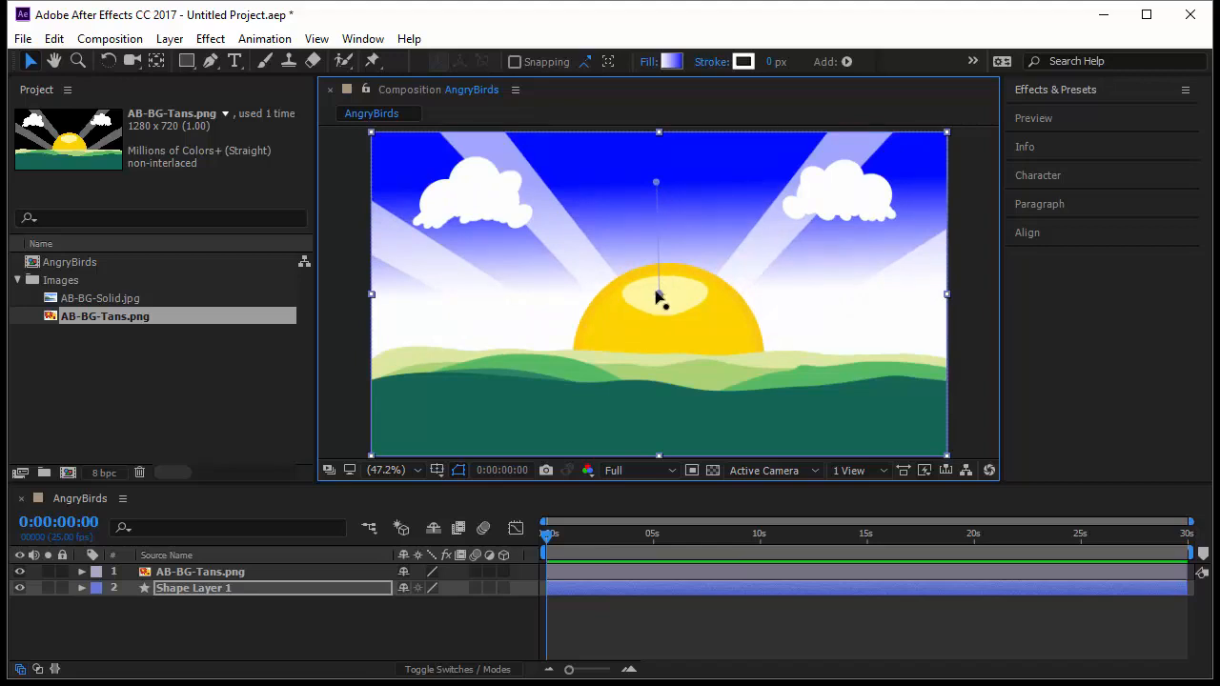
mouse_move(658, 297)
mouse_down()
mouse_move(668, 428)
mouse_move(659, 321)
mouse_up()
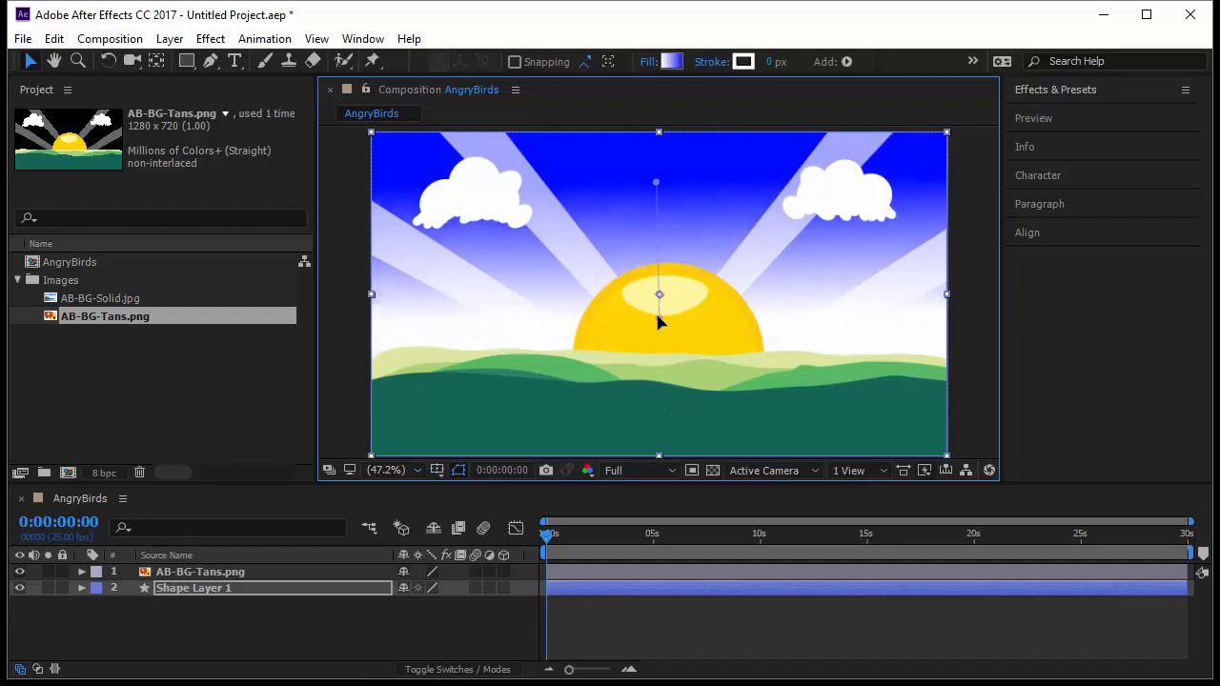
click(671, 61)
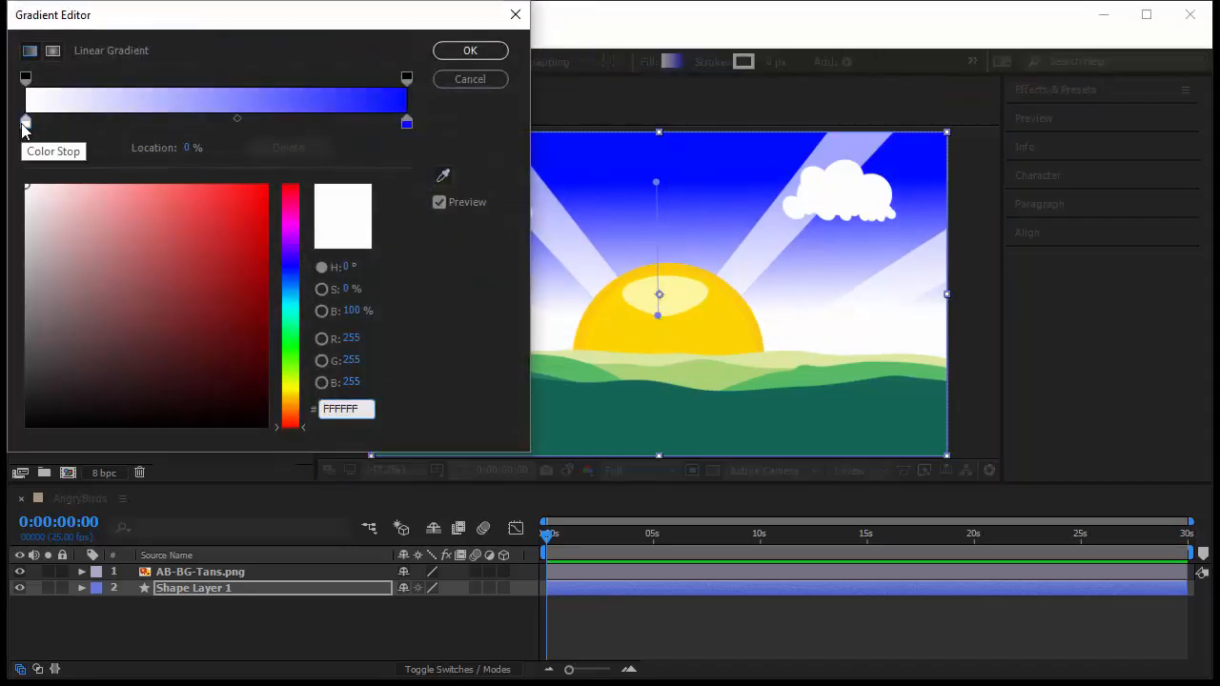
click(481, 50)
drag(657, 318, 661, 365)
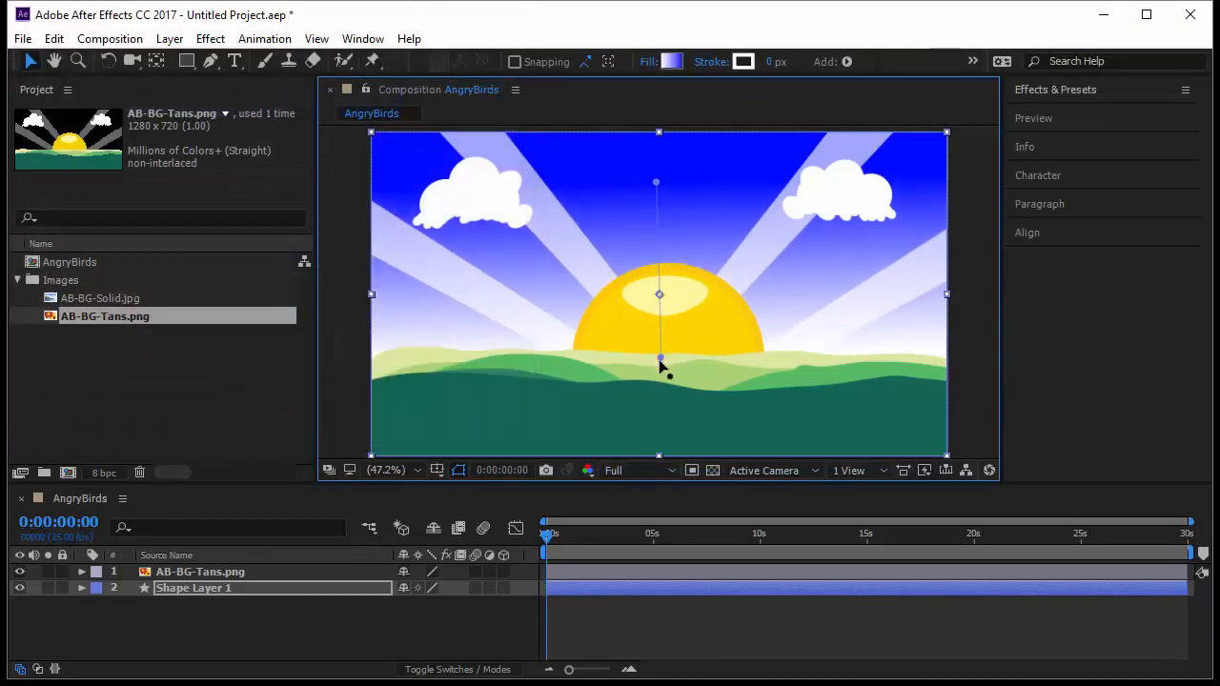
click(957, 192)
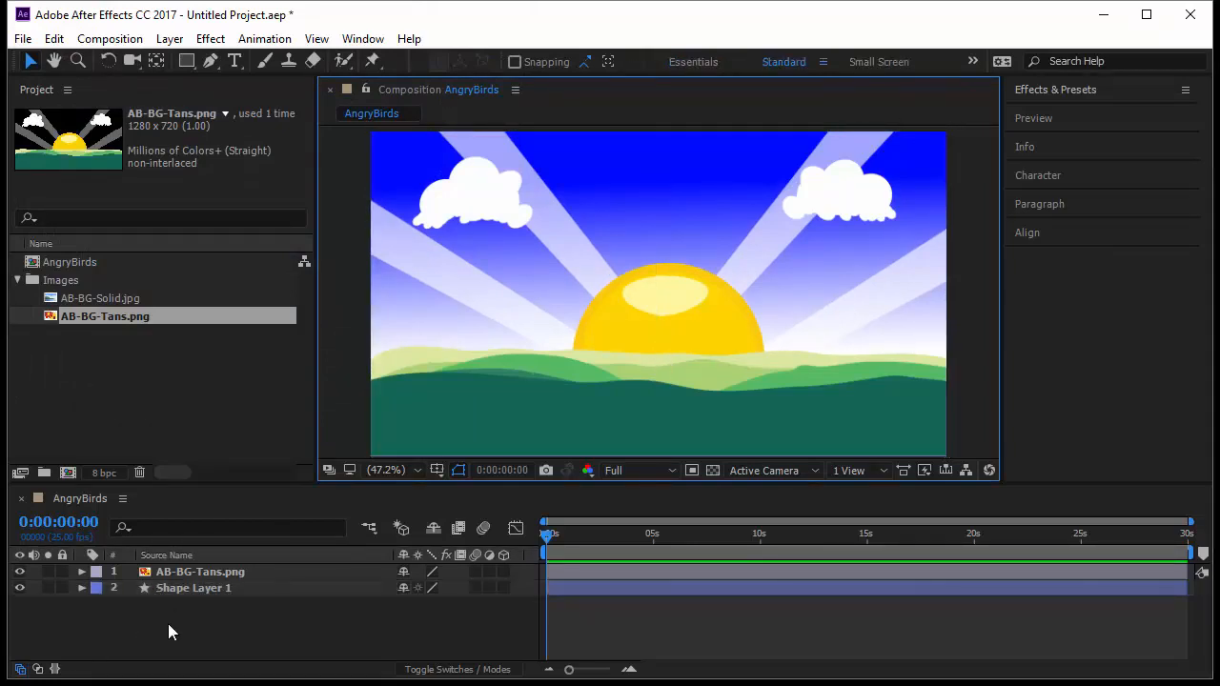
Pre-compose AB-BG-Tans.png and Shape Layer 1 into a composition named BG, moving all attributes into it.
drag(168, 623, 210, 568)
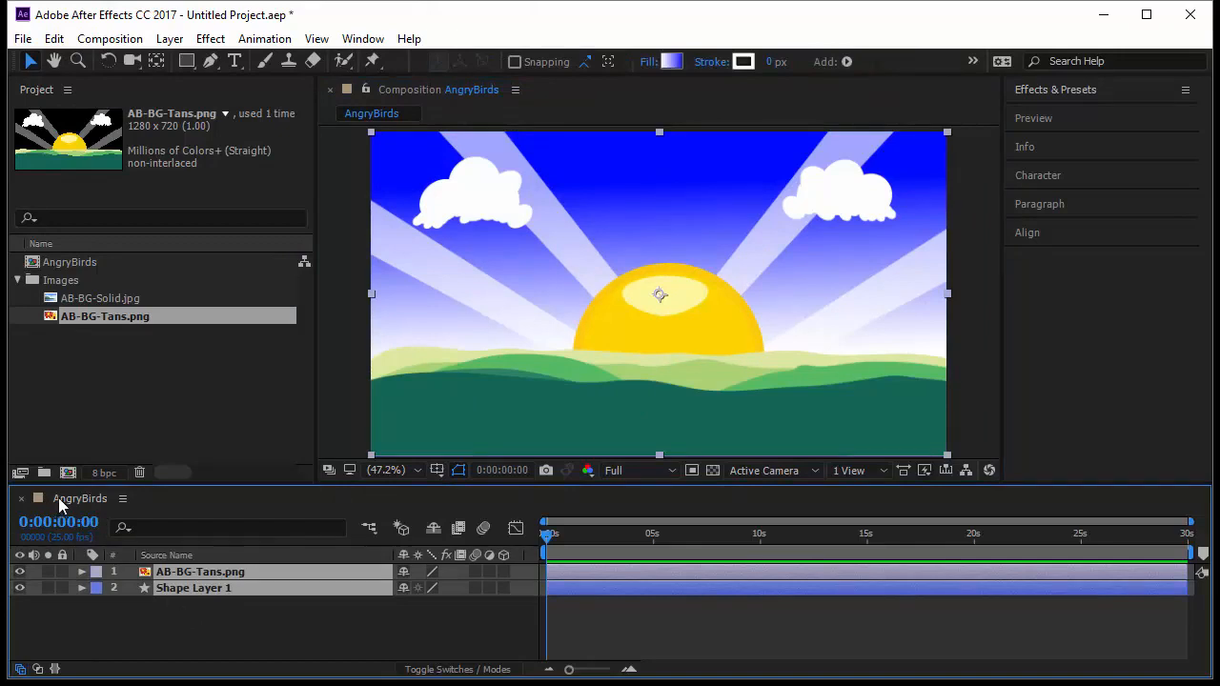
right_click(185, 587)
click(209, 608)
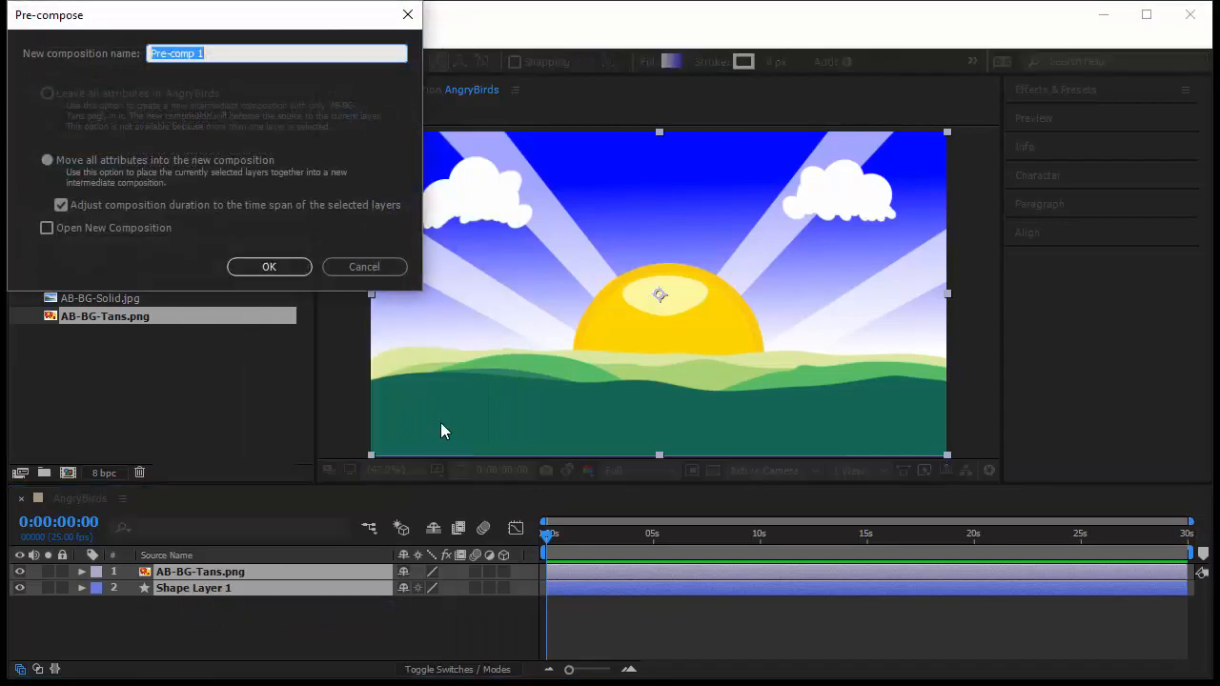
text(BG)
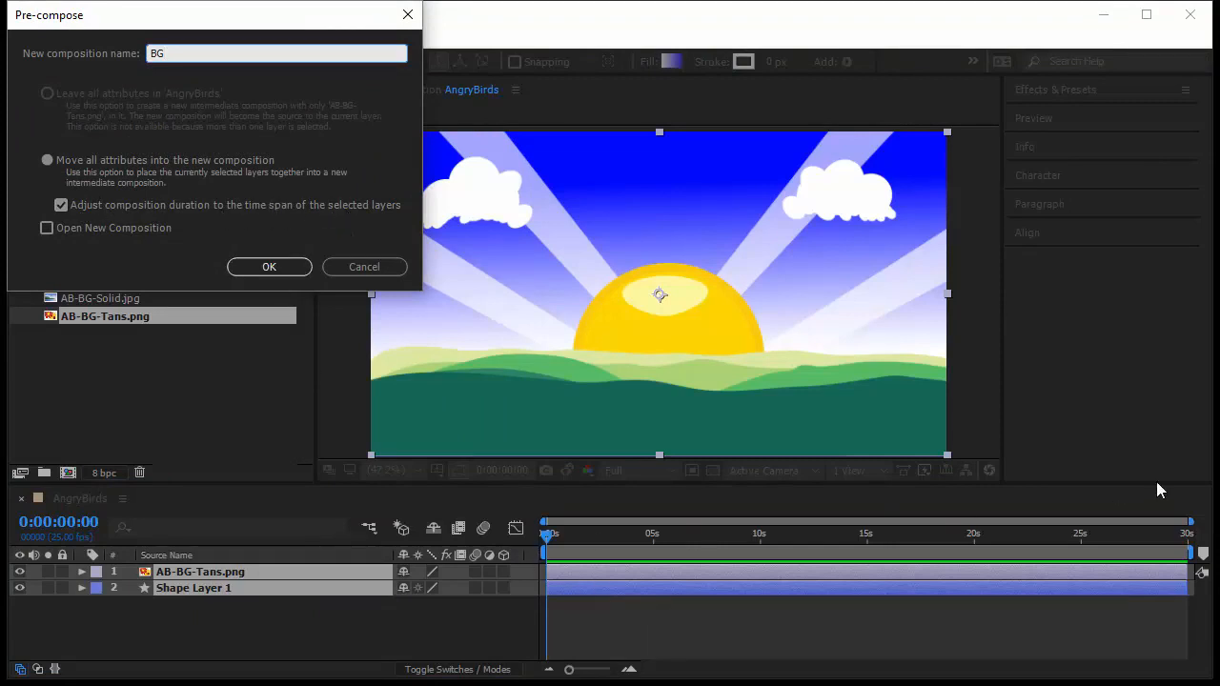
click(255, 273)
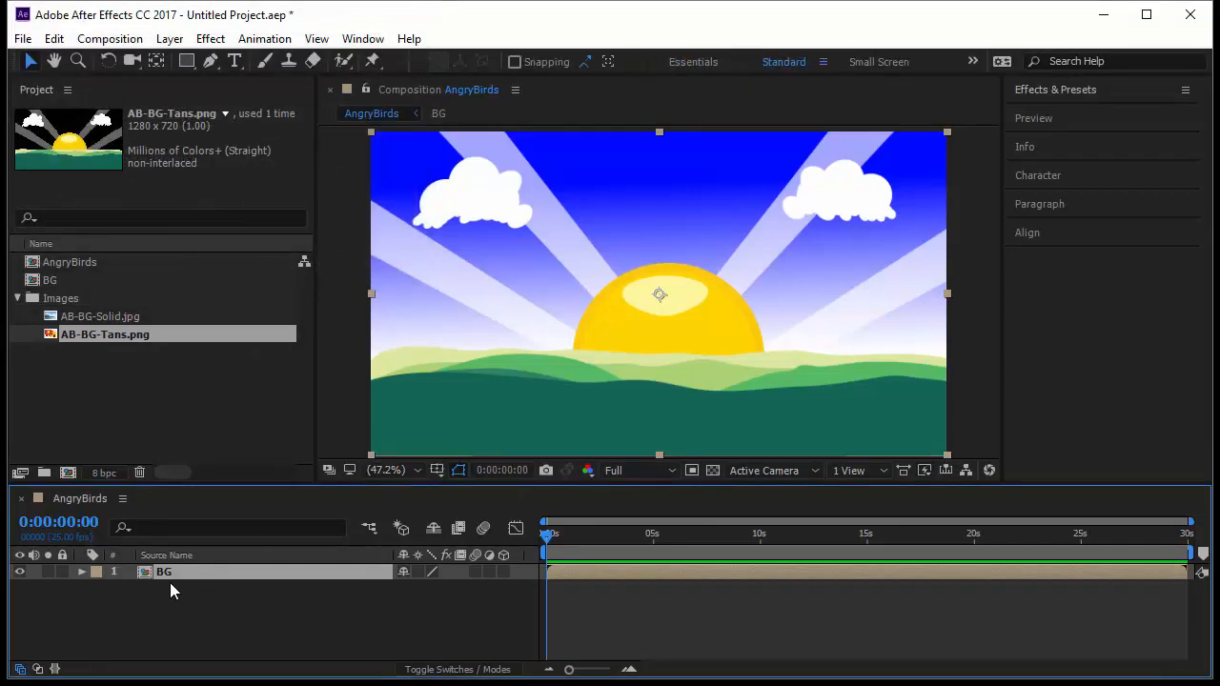
Check the layers inside the BG pre-composition and lock the BG layer in the AngryBirds composition.
double_click(227, 575)
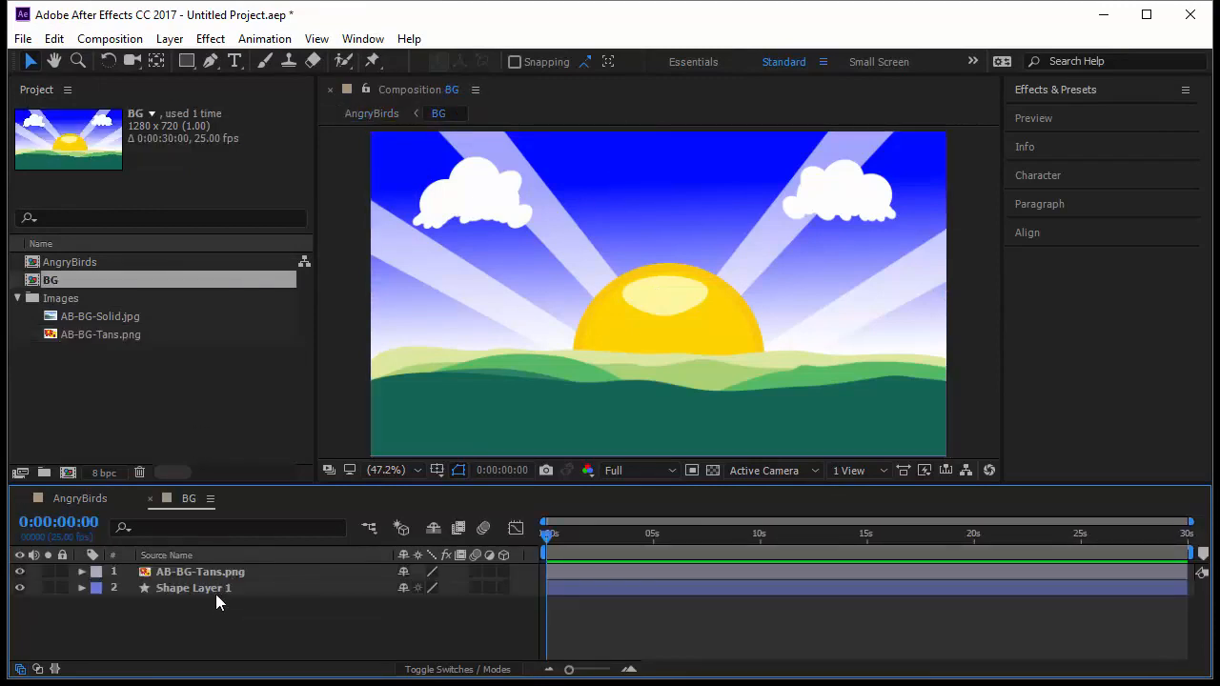
click(215, 594)
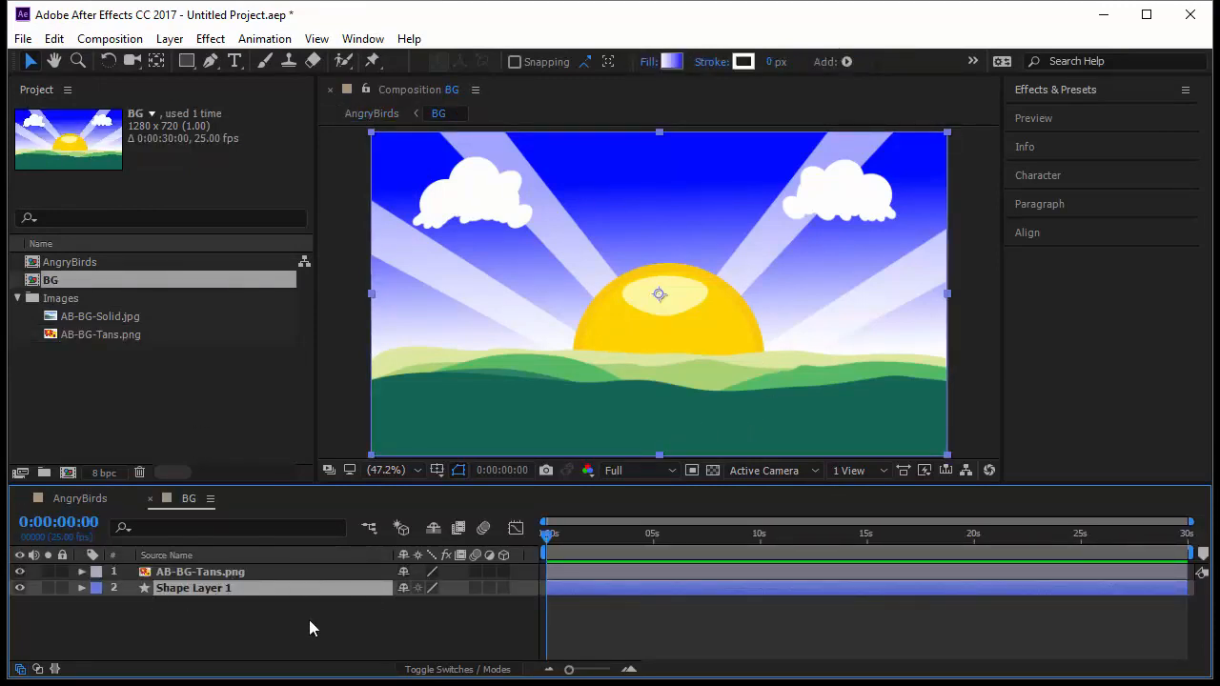
click(80, 498)
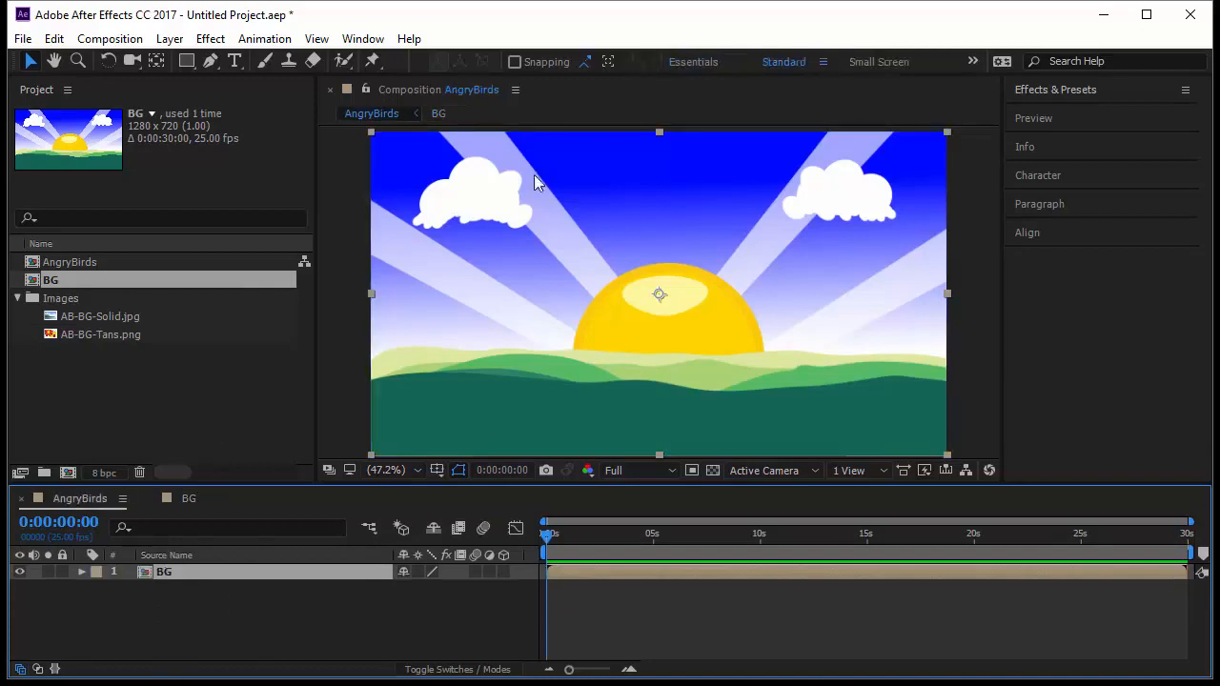
click(62, 571)
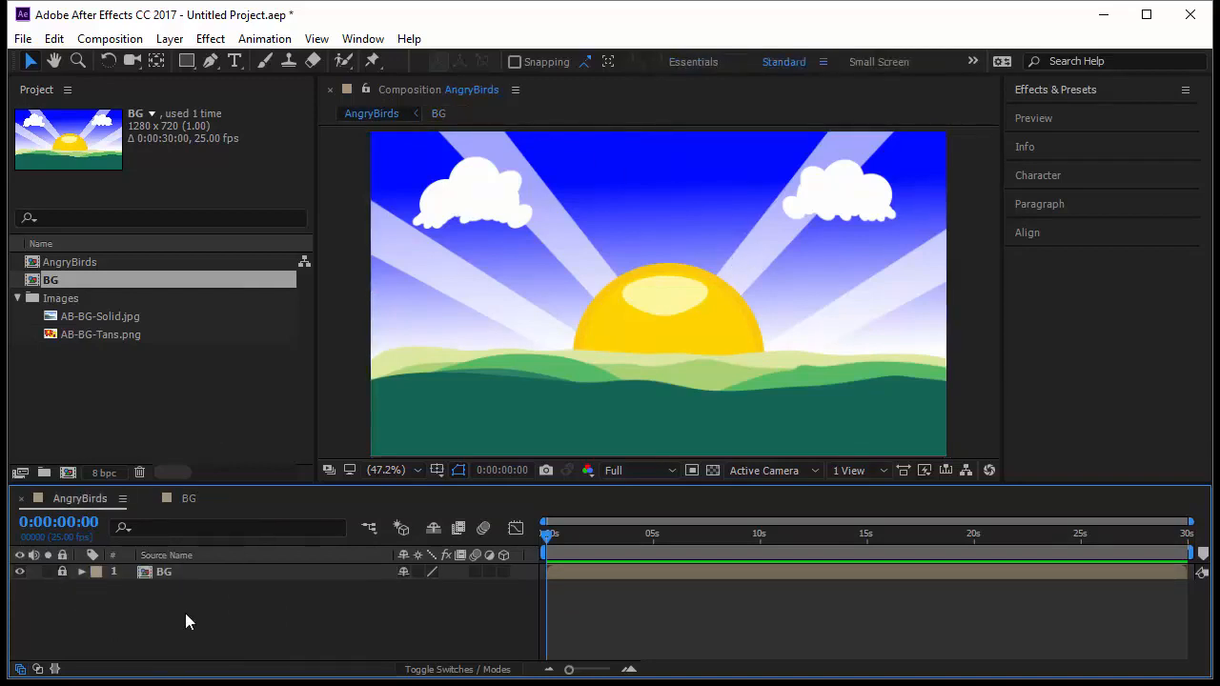